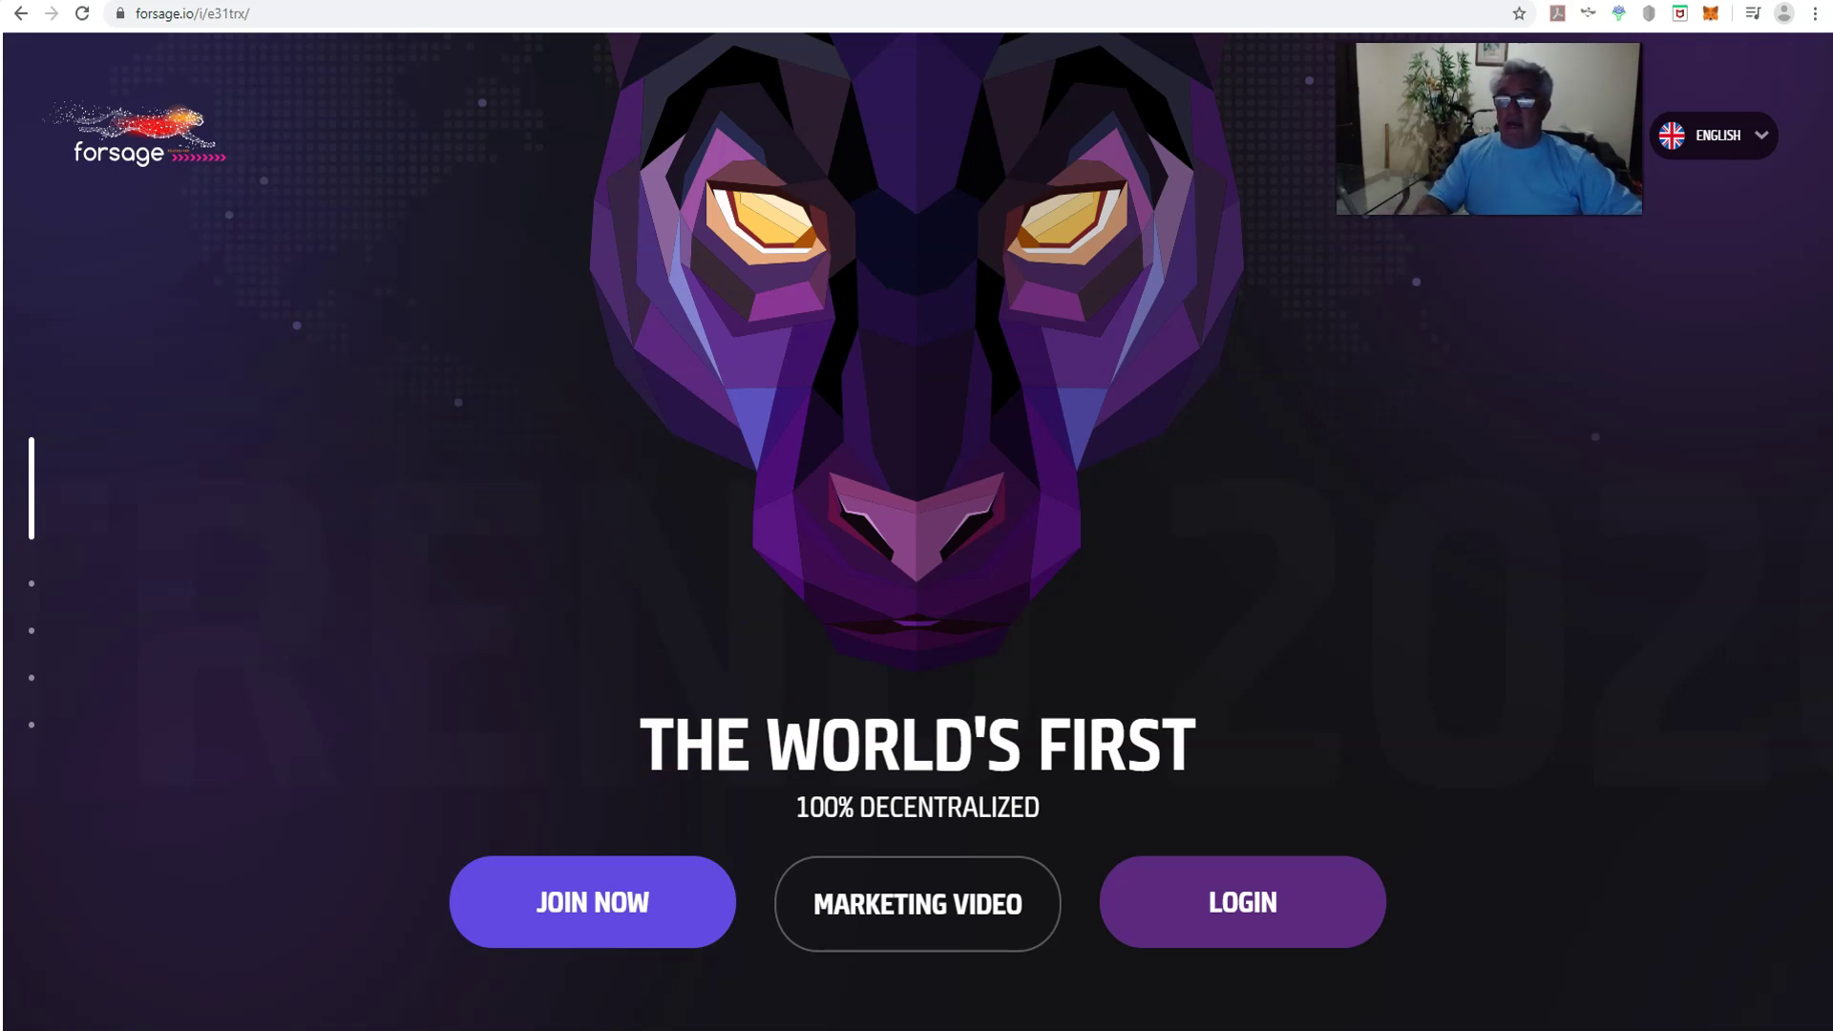
Navigate from the Forsage landing page to its login and registration page.
left_click(339, 336)
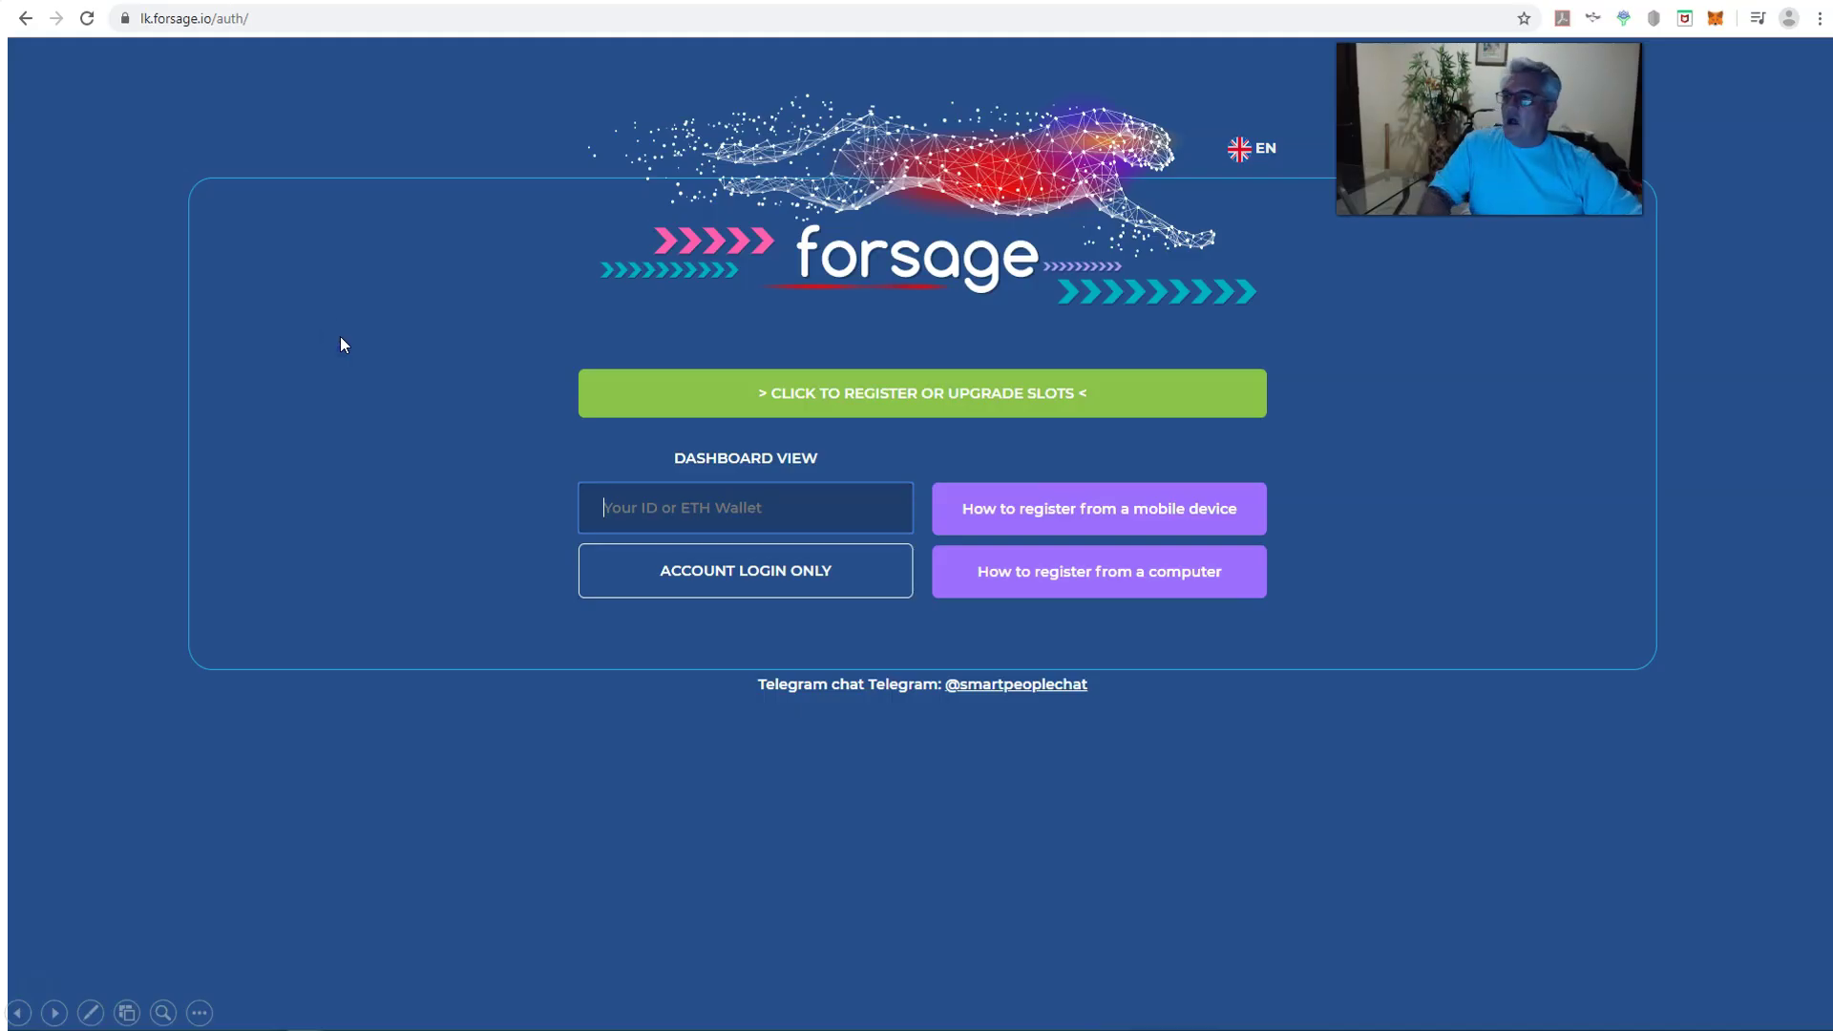
left_click(412, 456)
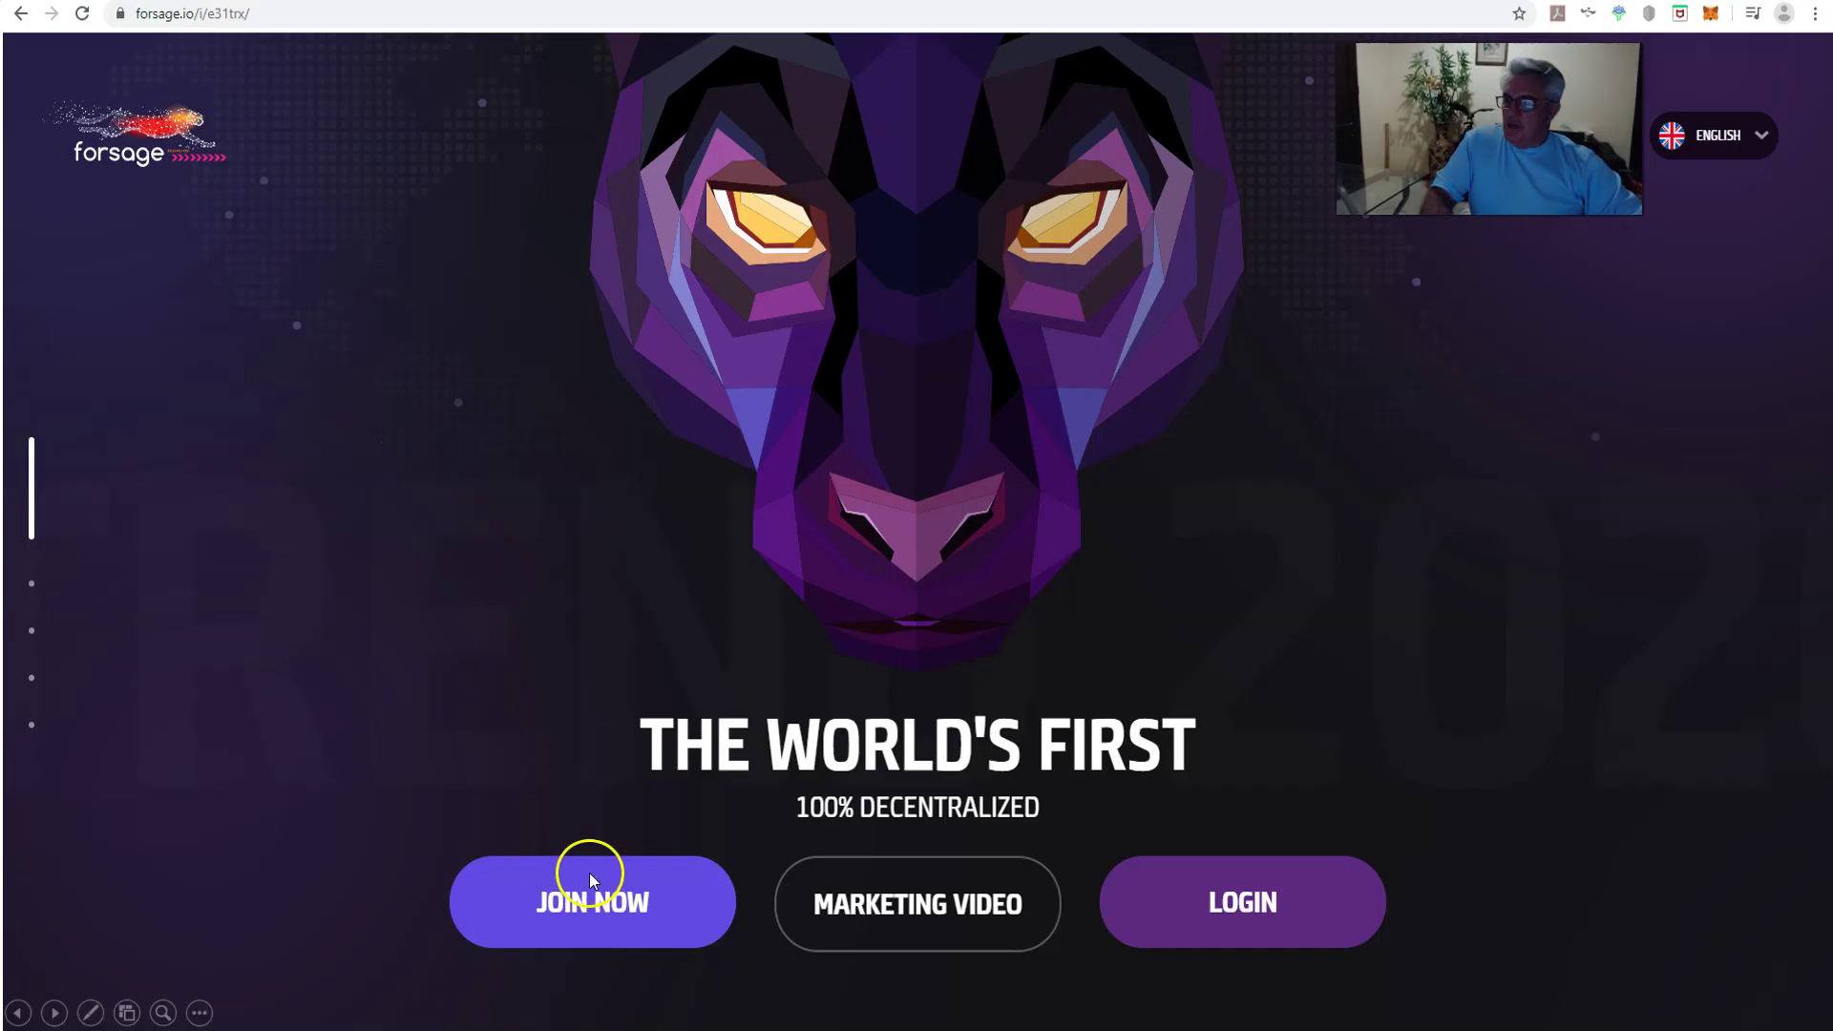
left_click(481, 519)
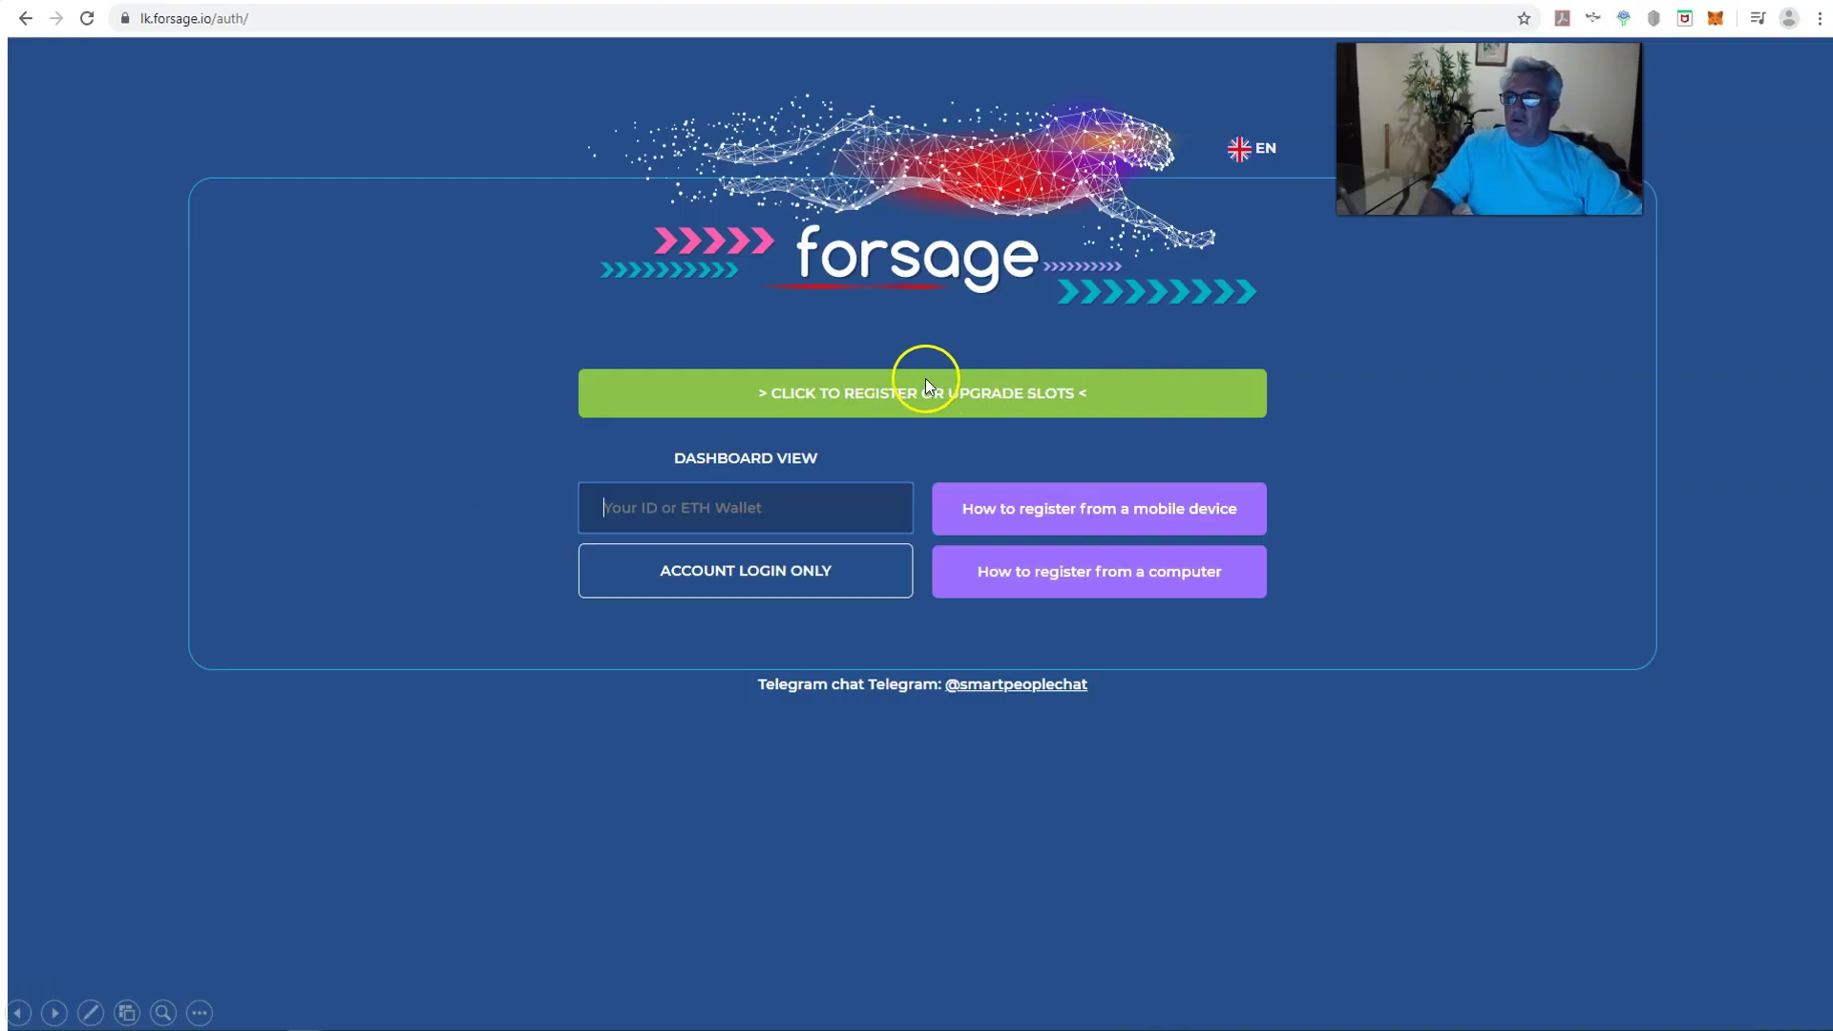
Read the MetaMask guide Steps 1/3 to 3/3, then search Google for 'metamask chrome extension'.
left_click(417, 353)
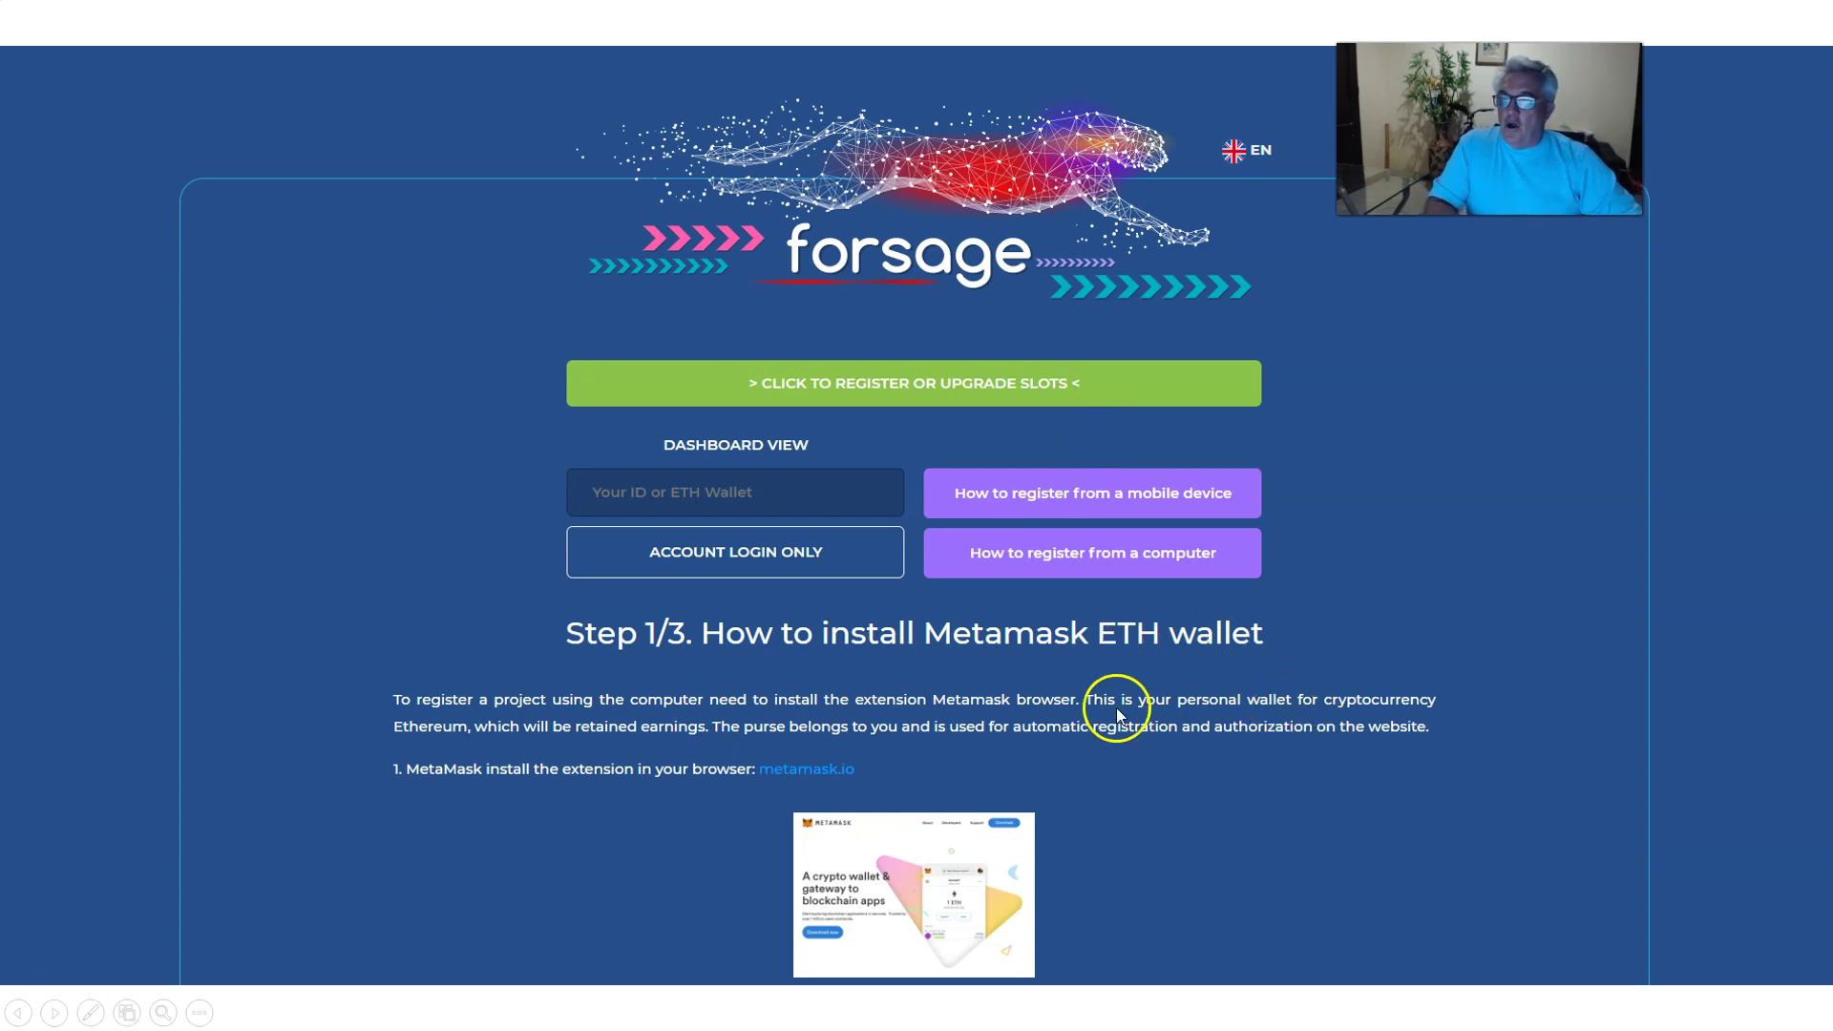
left_click(384, 453)
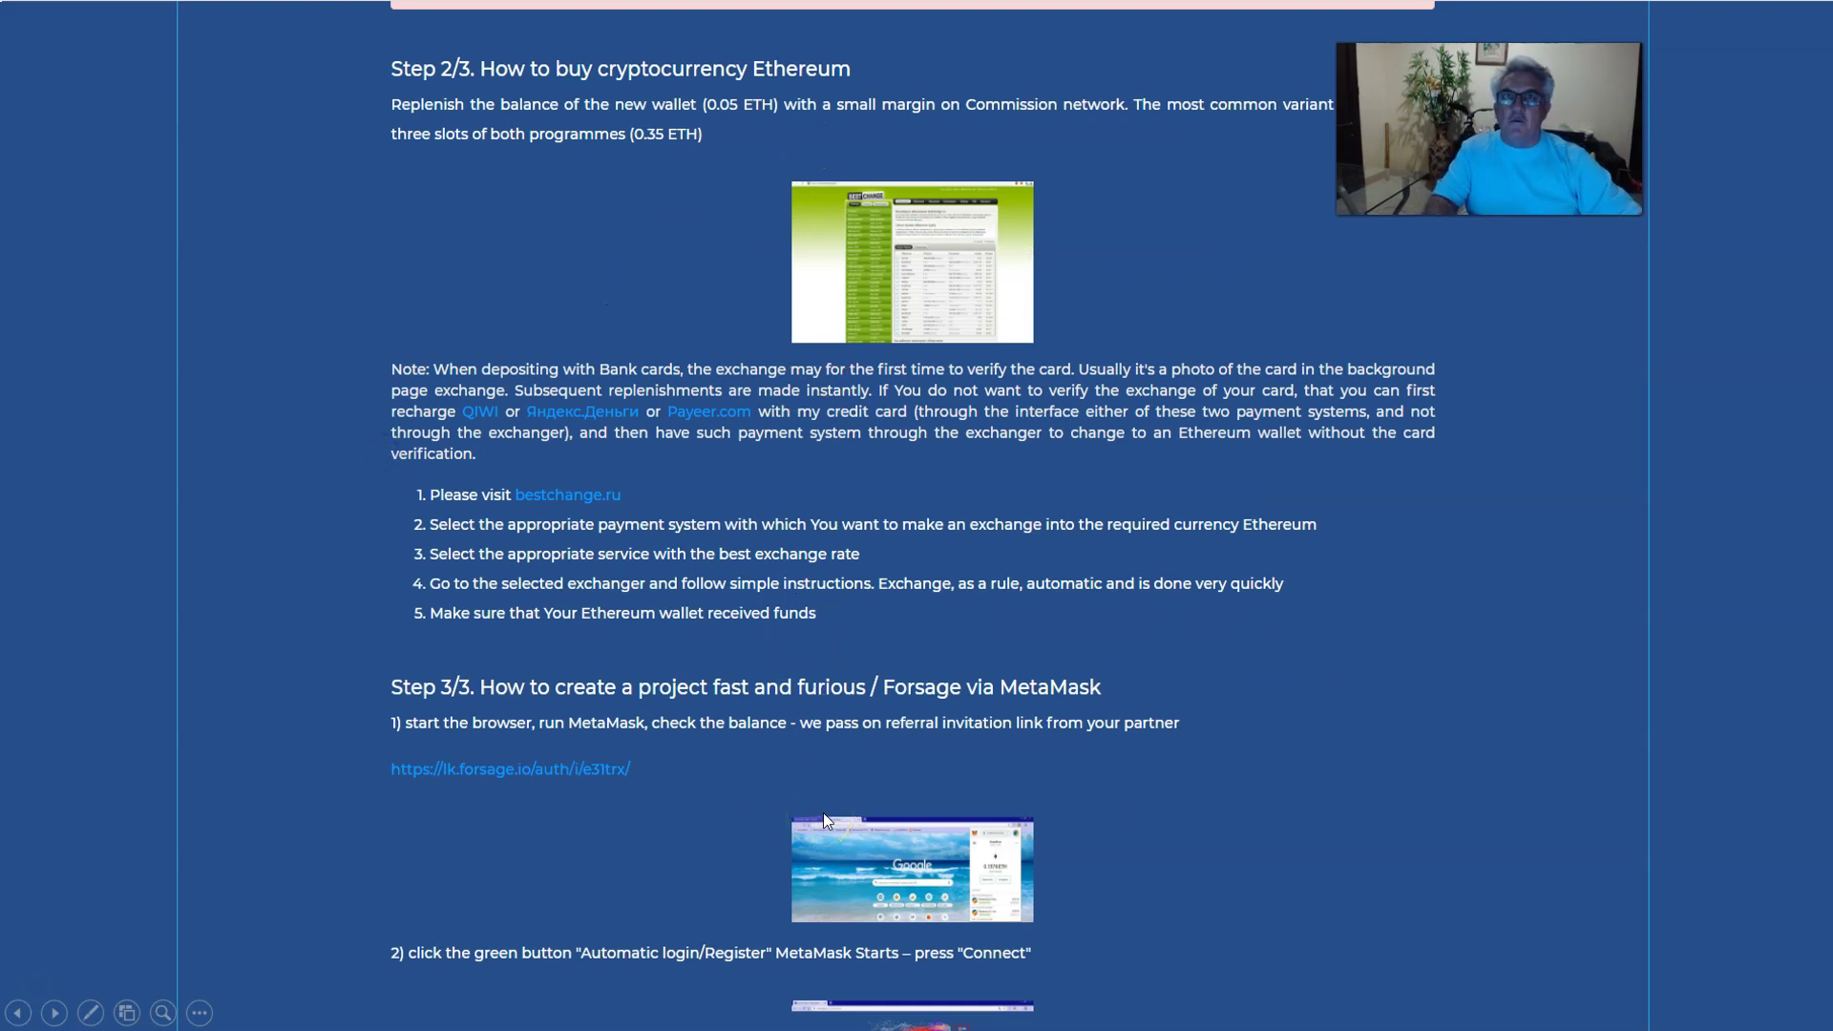
left_click(370, 339)
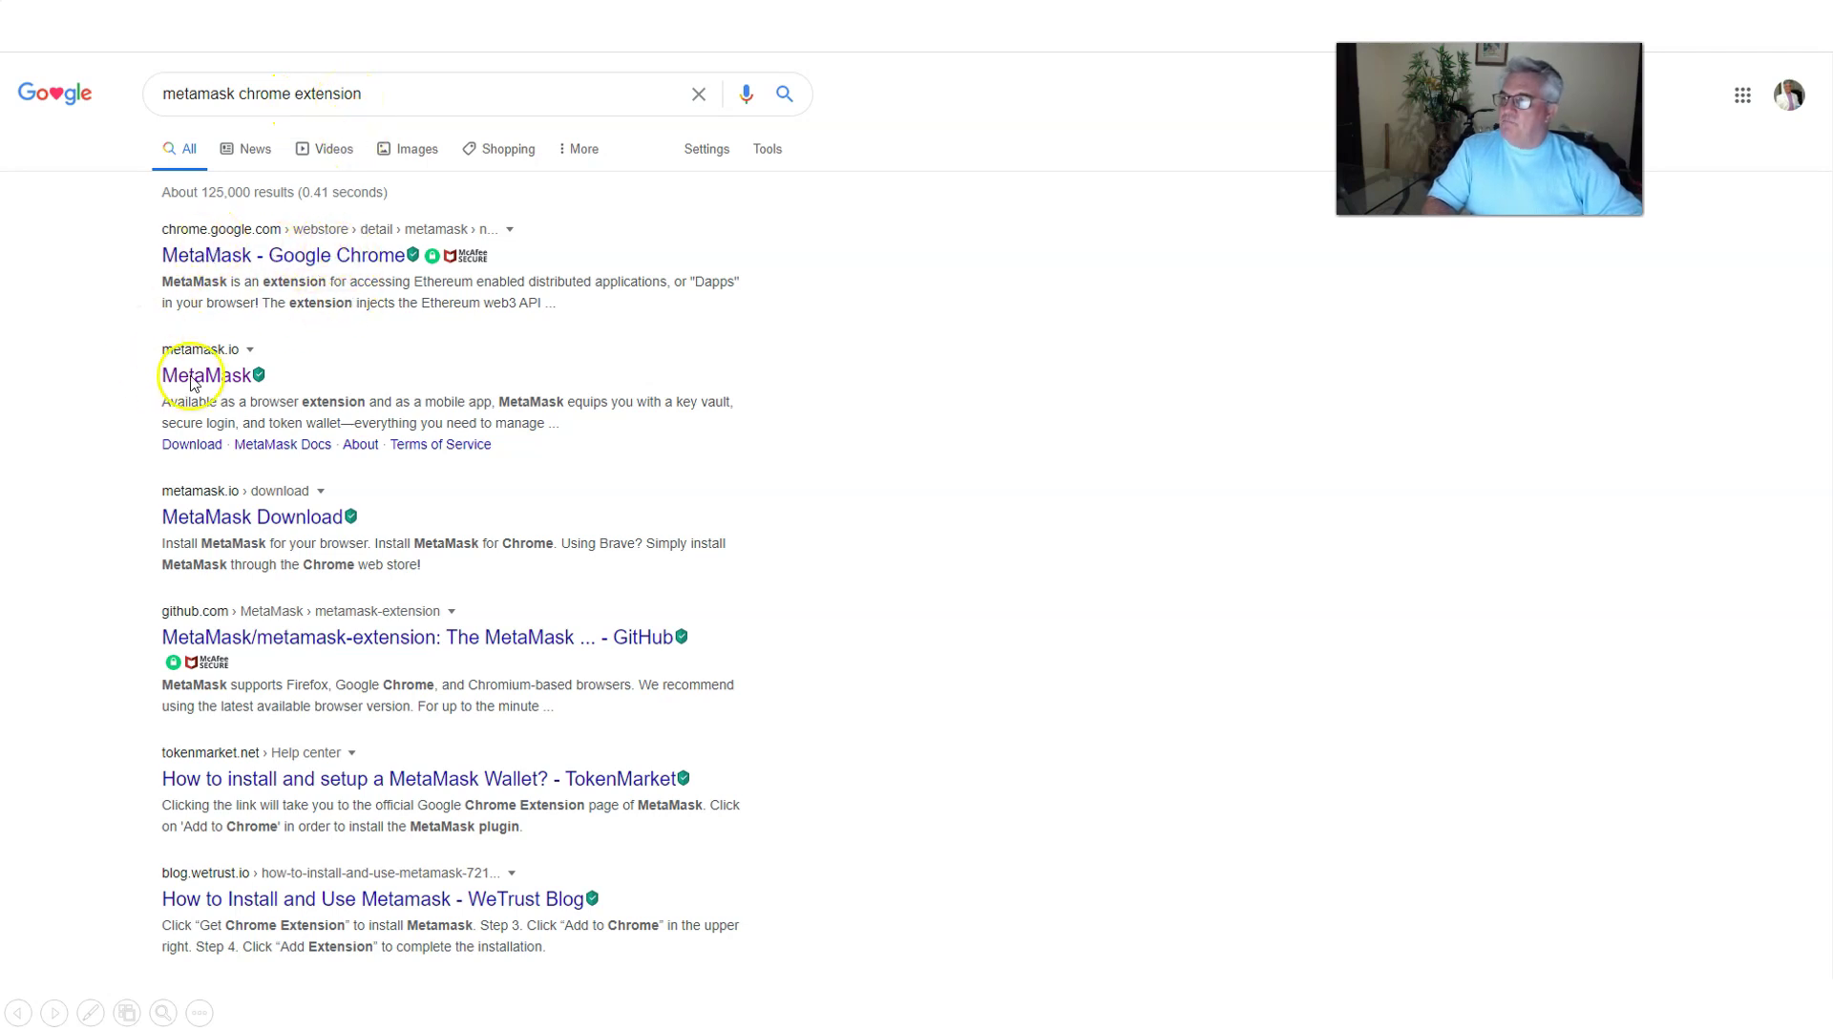
Install MetaMask from its Chrome Web Store listing with Add to Chrome and Add extension.
left_click(936, 447)
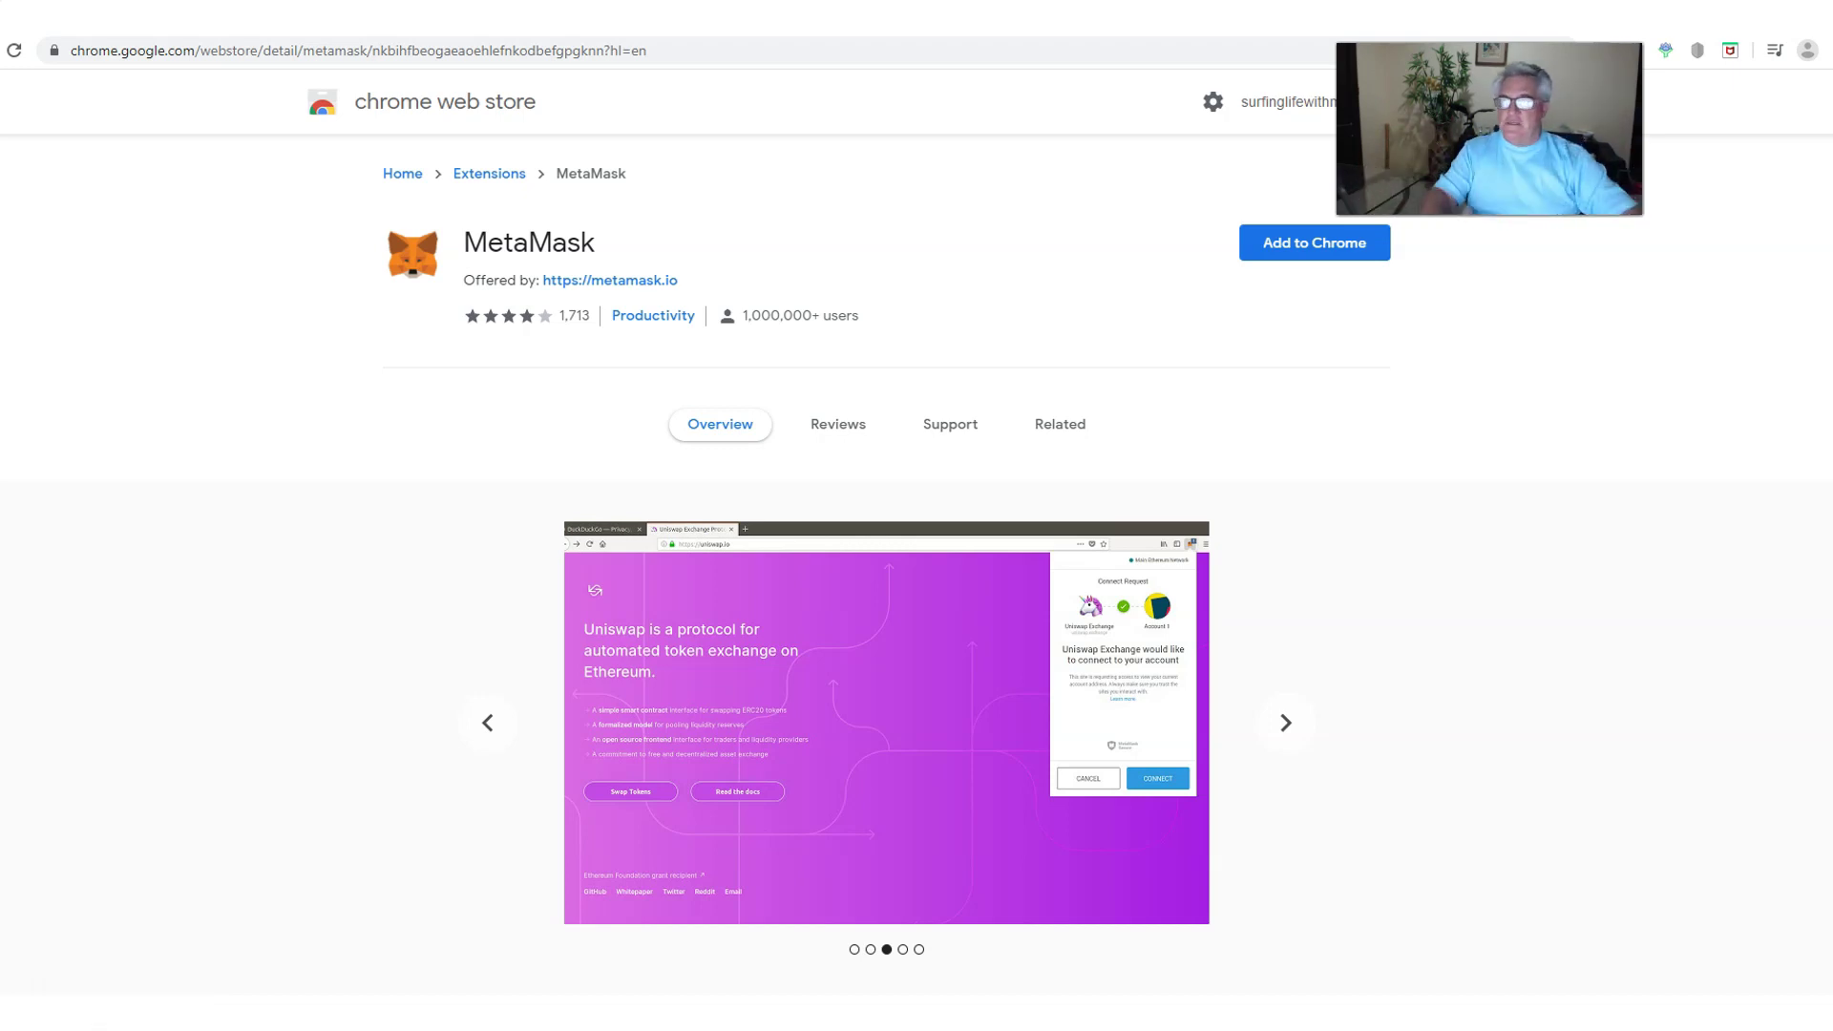
left_click(1316, 248)
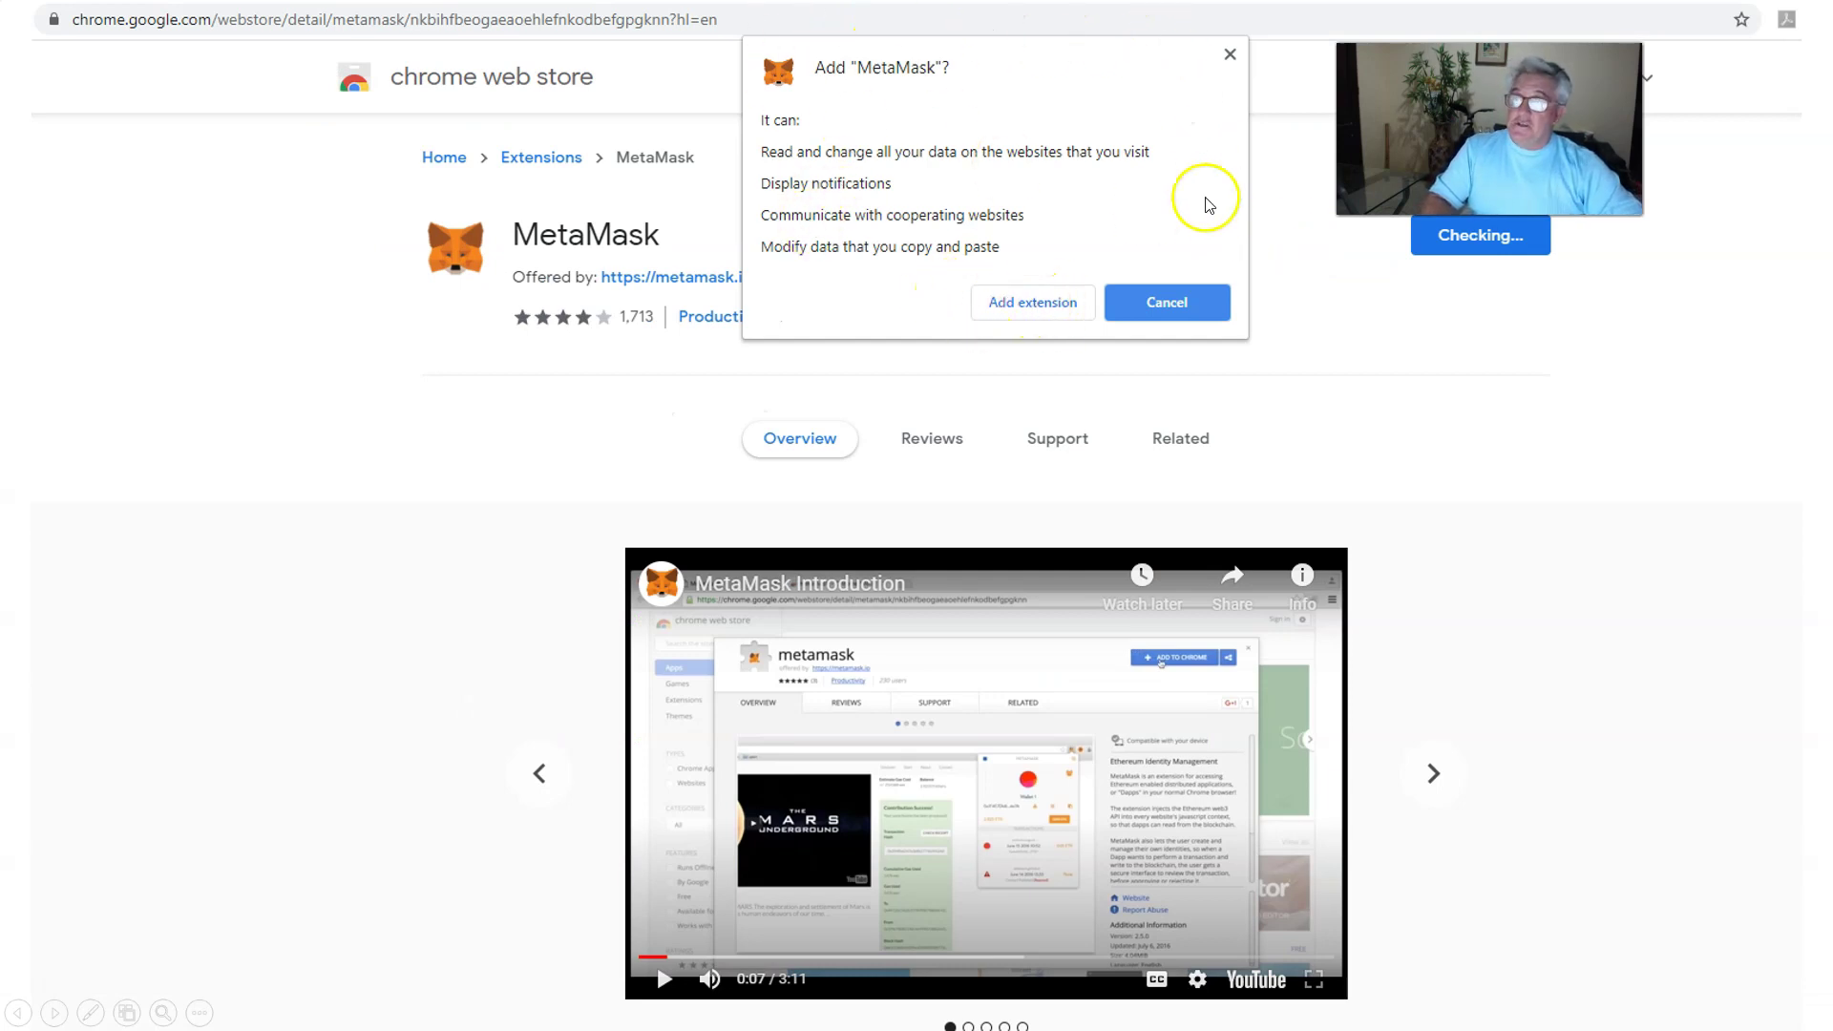
left_click(1029, 308)
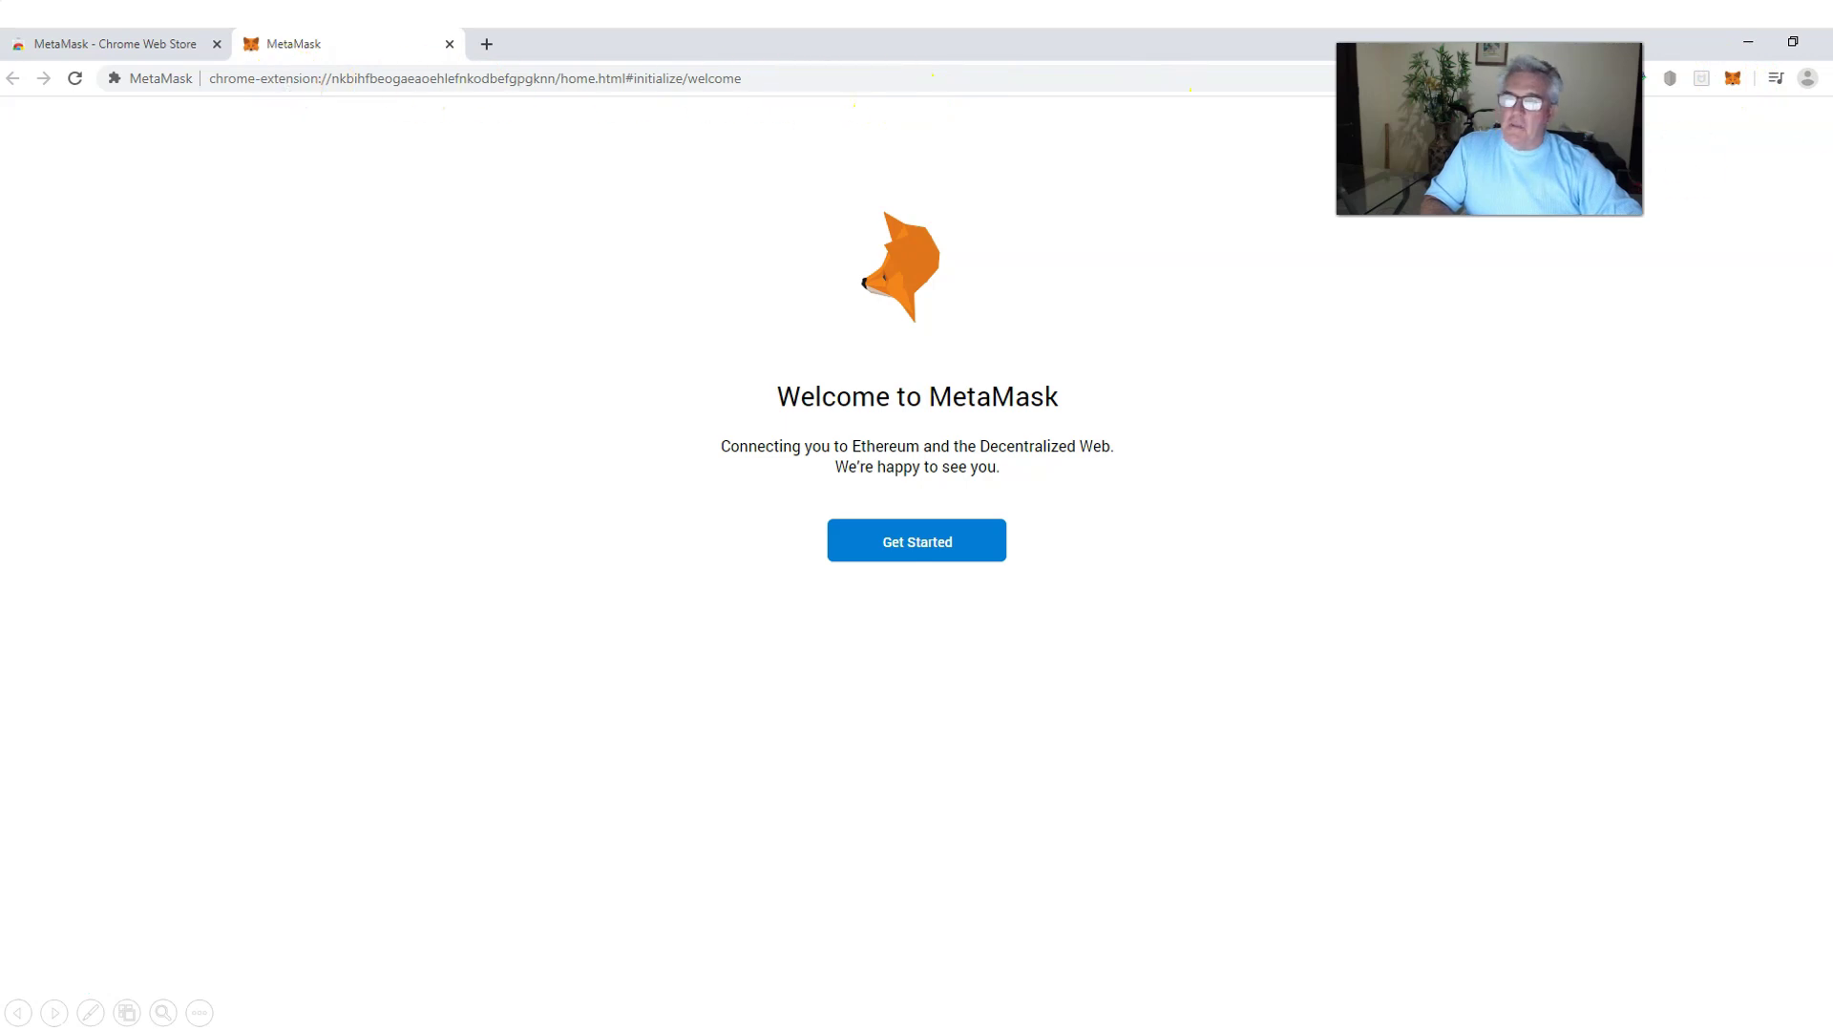
Open MetaMask's Firefox Add-ons page from the search results and request adding it to Firefox.
key("alt+Tab")
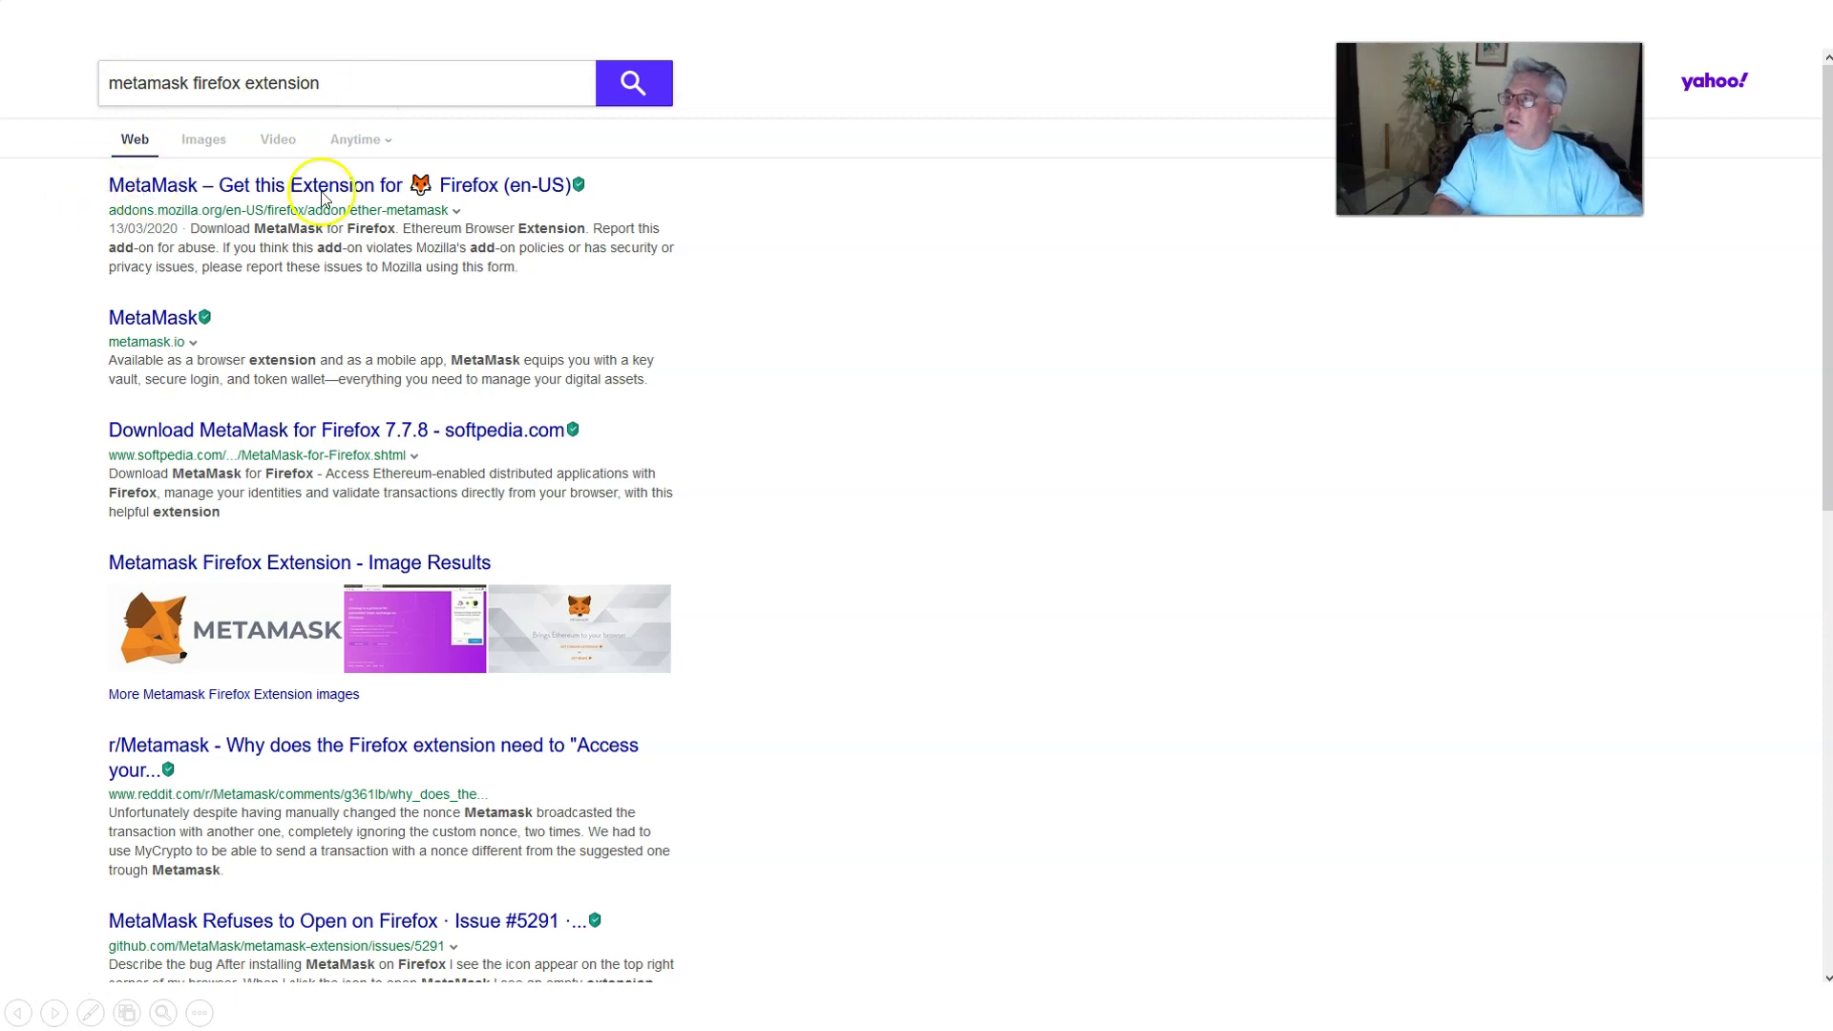
left_click(830, 276)
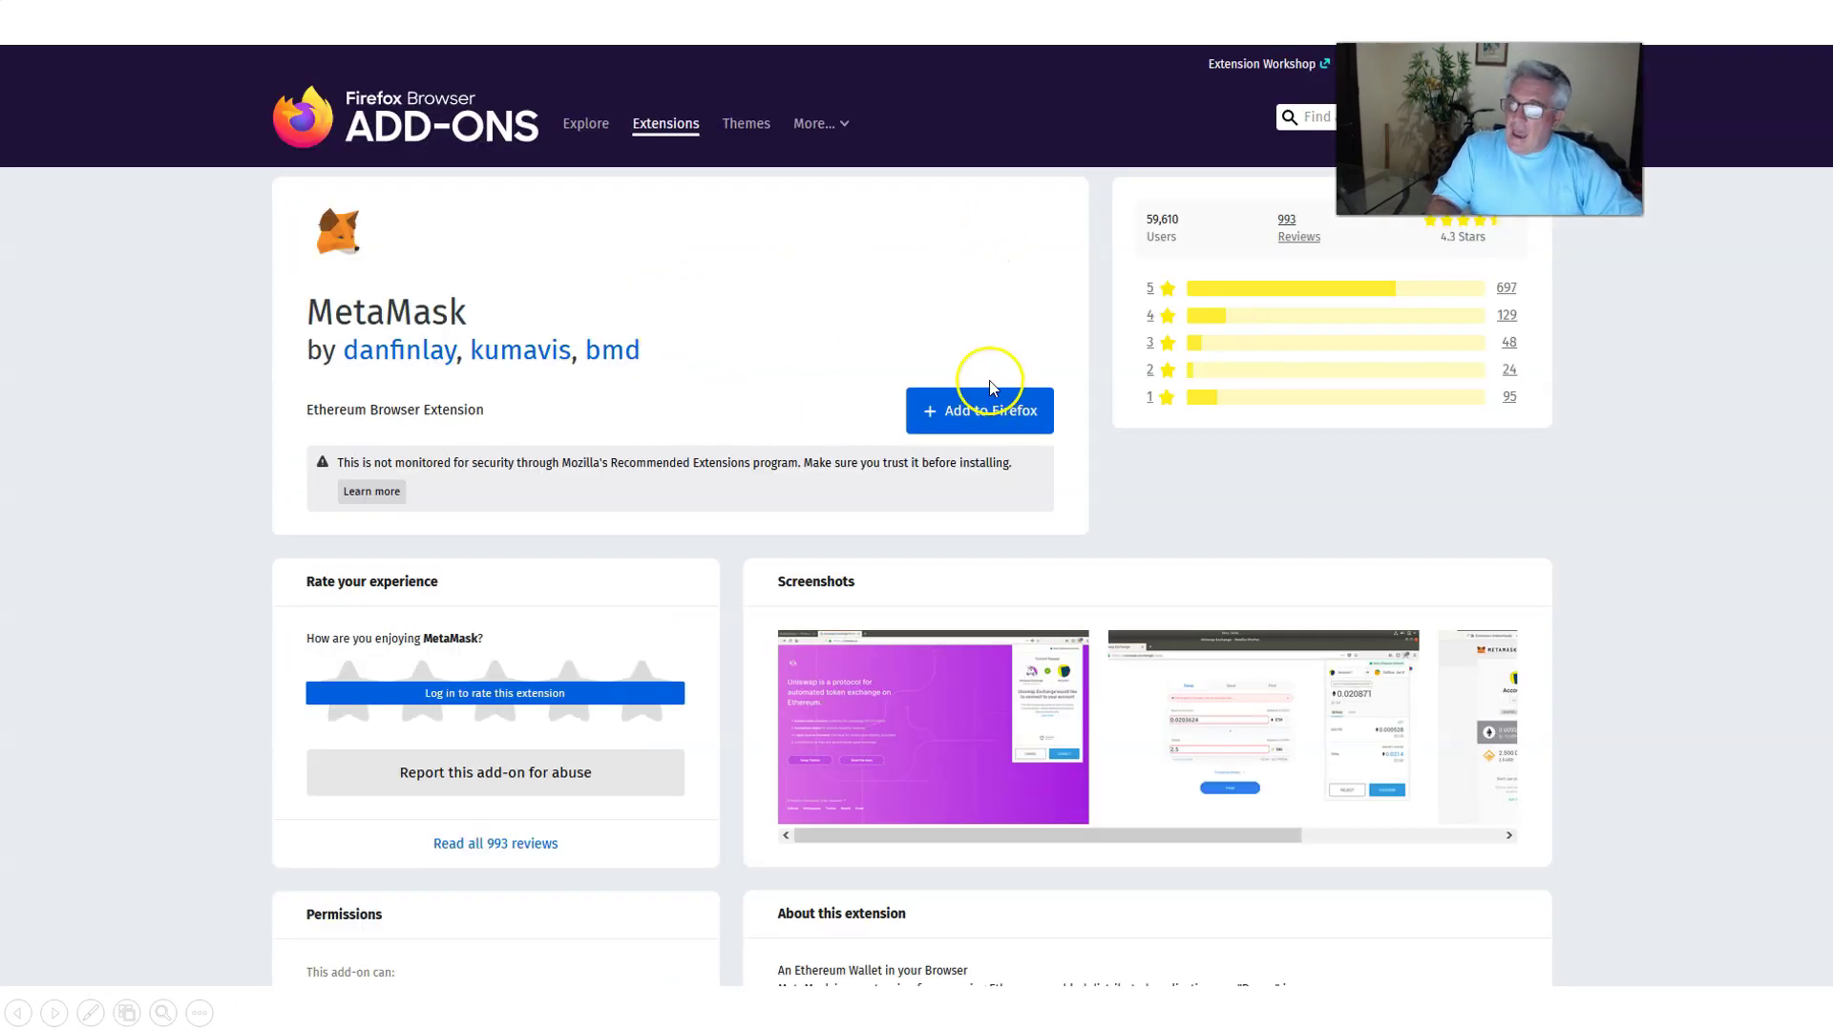
left_click(994, 396)
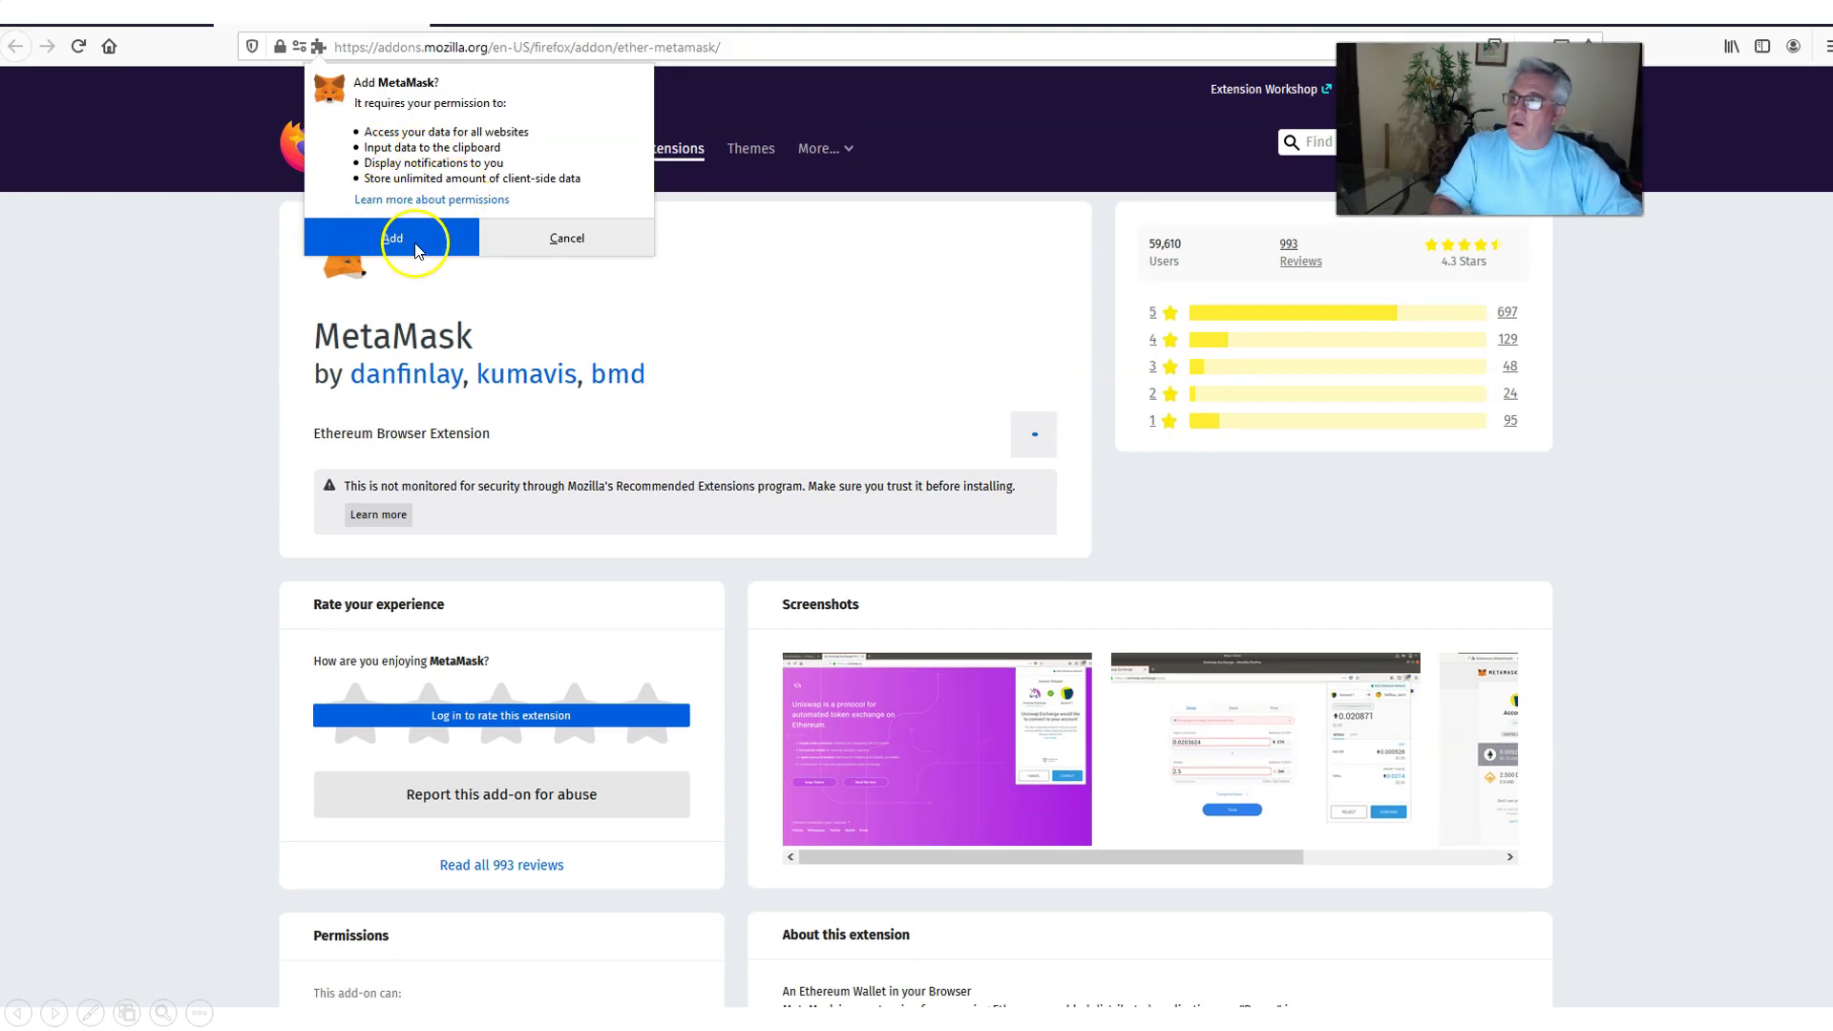
Approve the MetaMask install, then choose Get Started on the Welcome page.
left_click(415, 246)
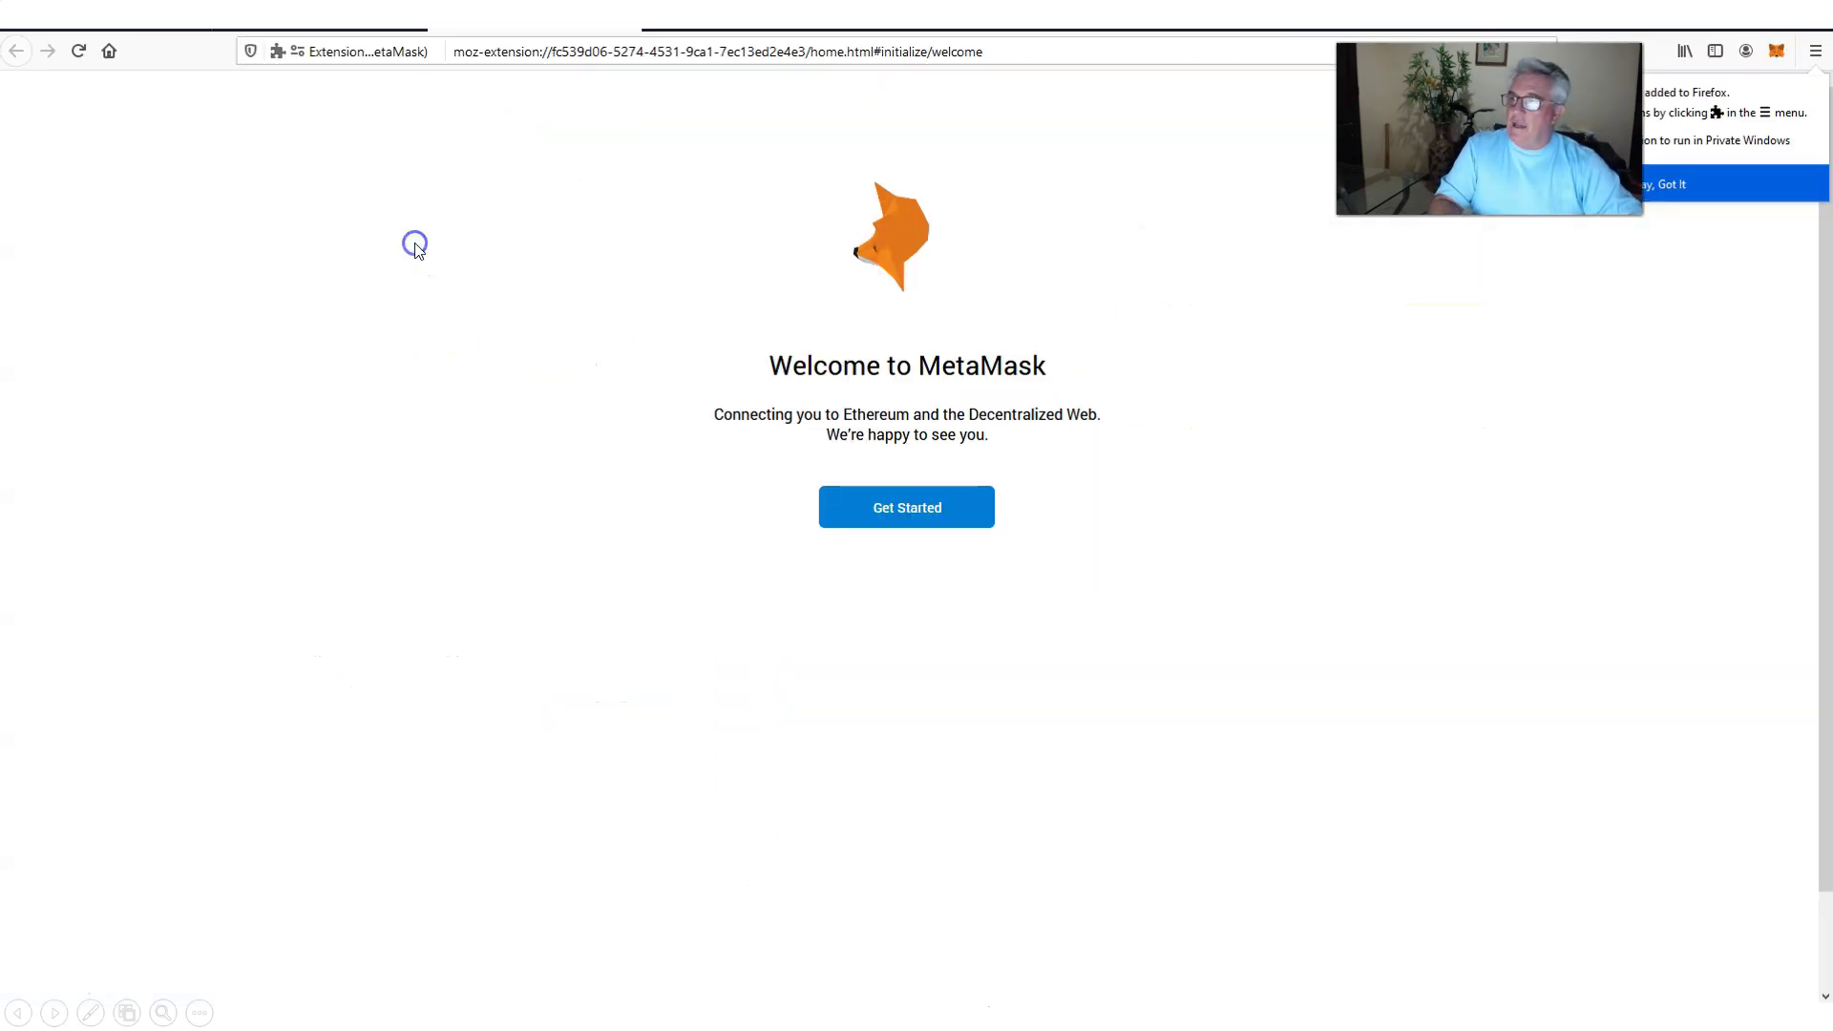
left_click(898, 509)
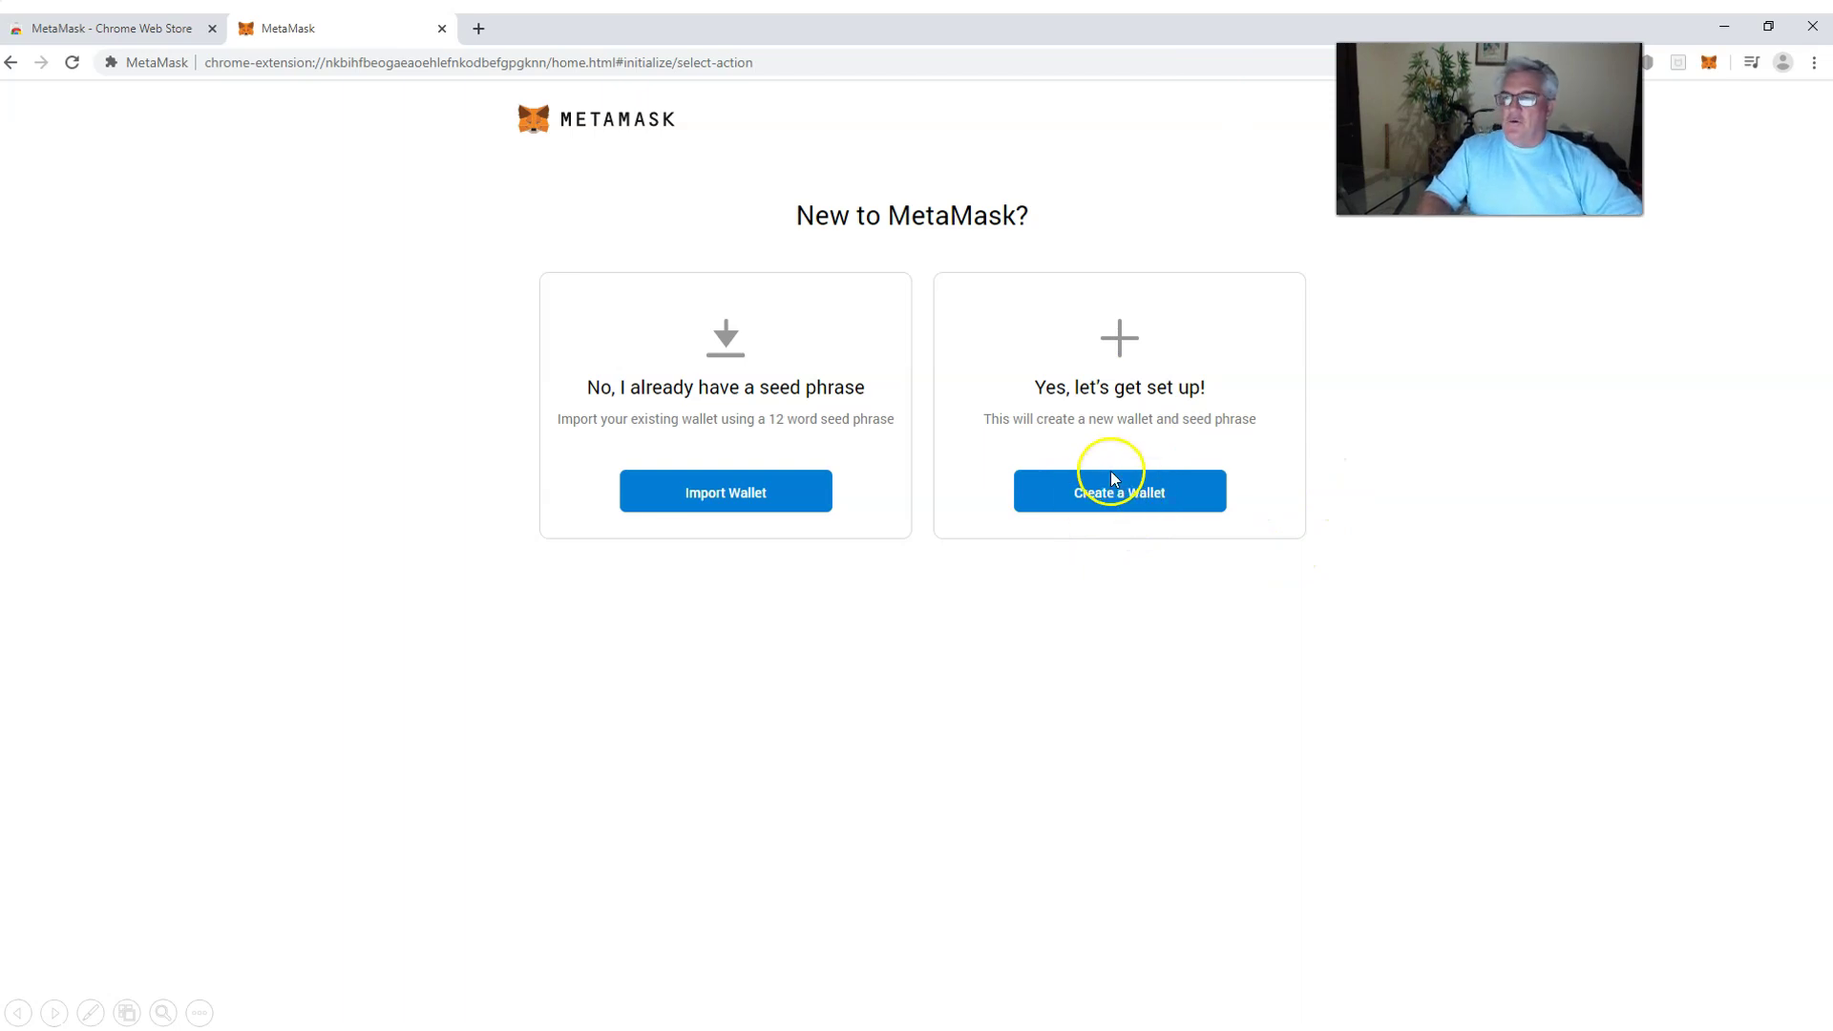
Choose Create a Wallet to start a brand-new MetaMask wallet.
left_click(1086, 494)
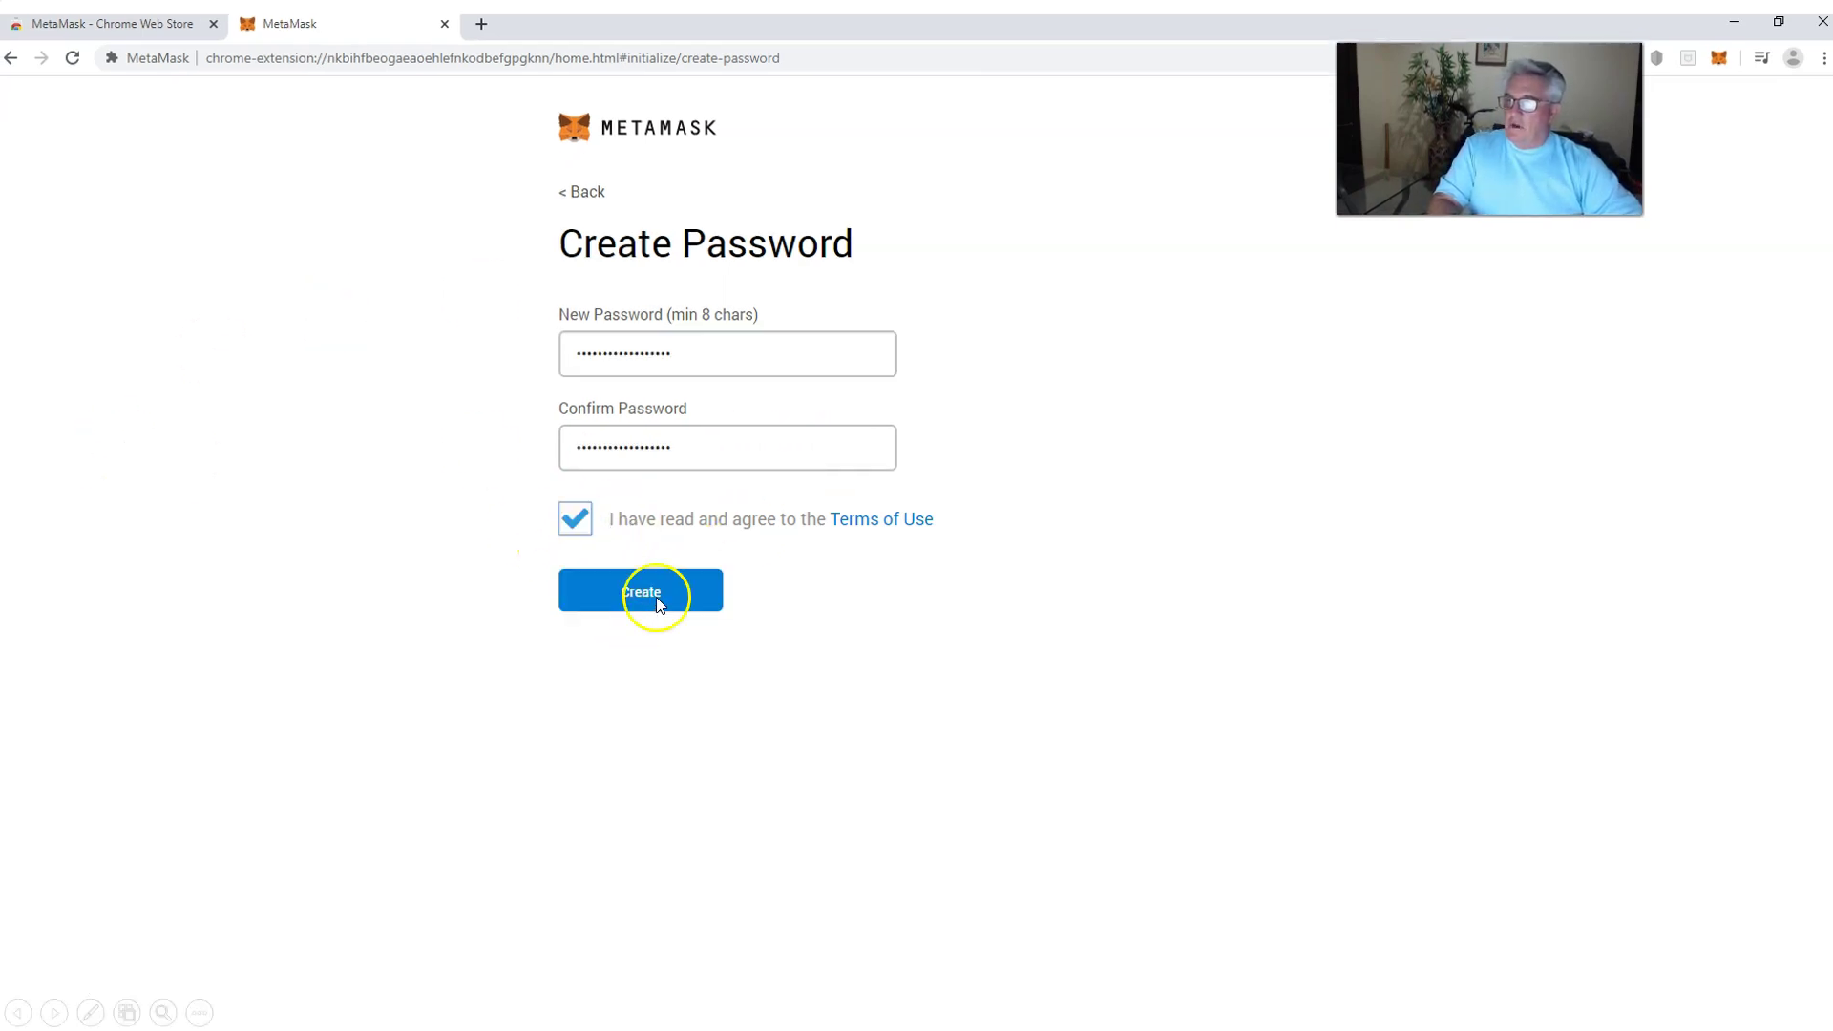
Create the wallet with the entered password and reveal the secret backup phrase.
left_click(680, 590)
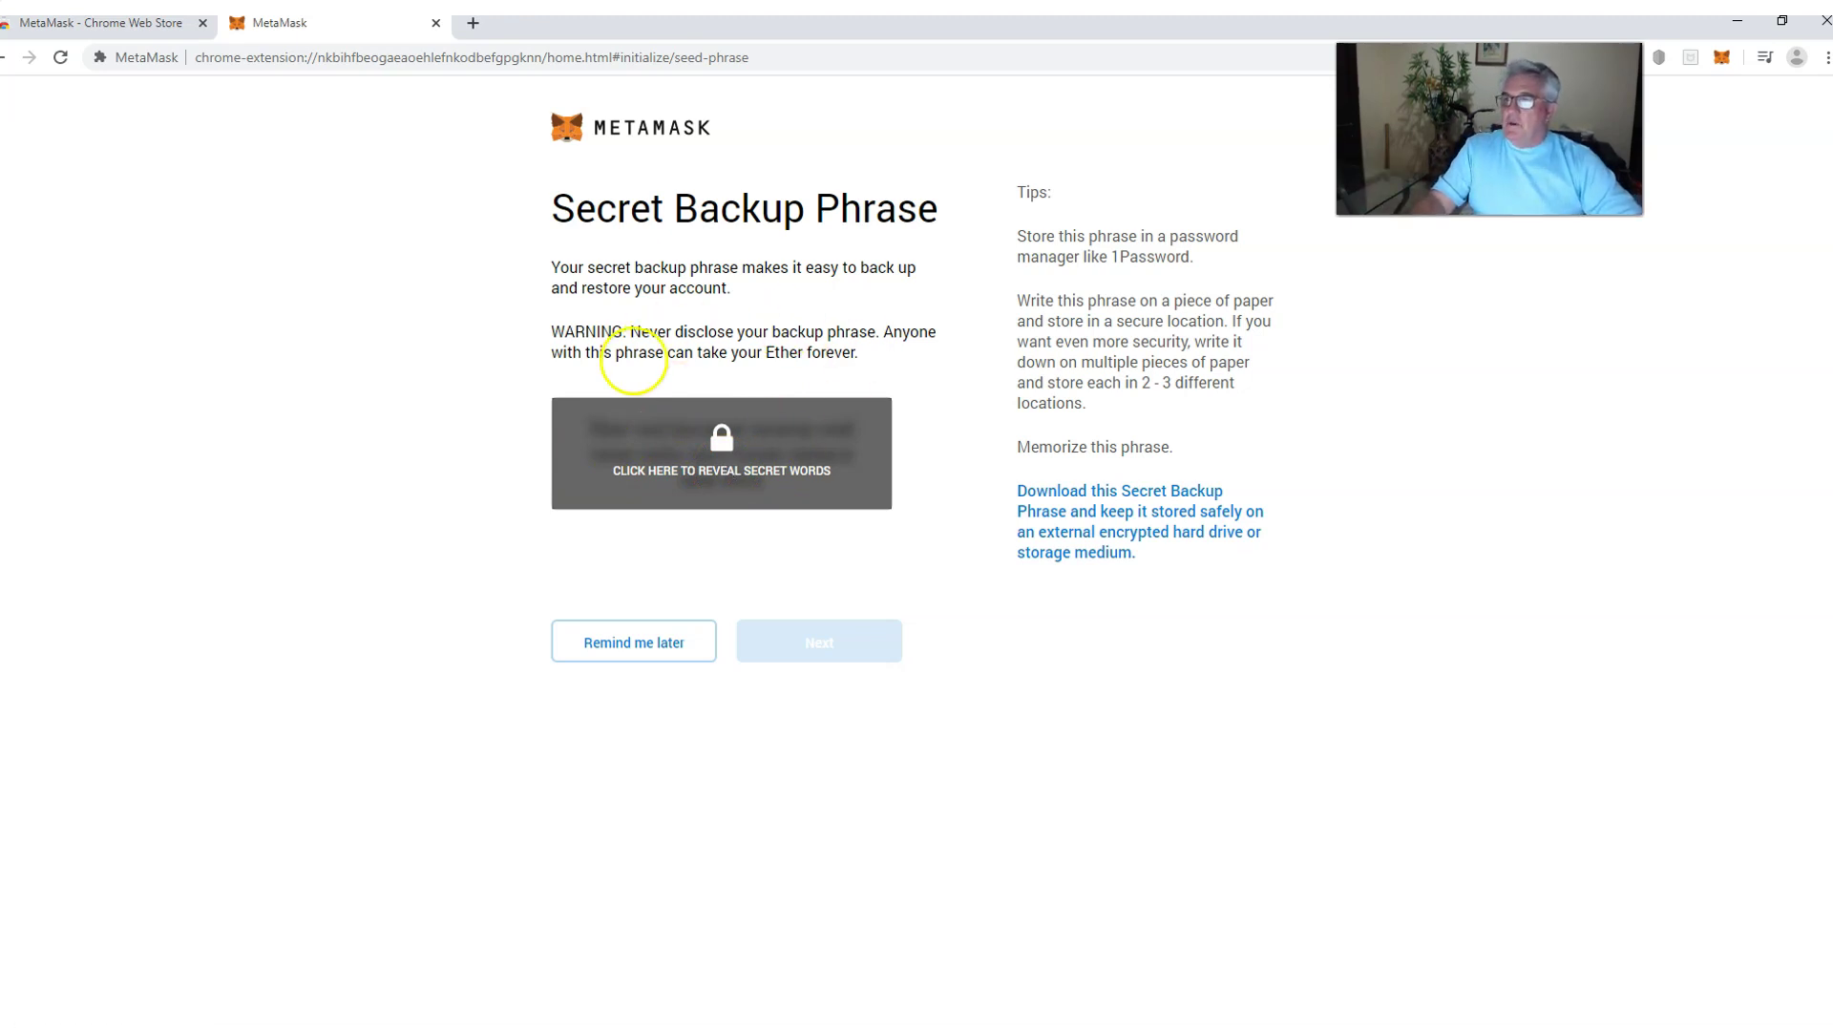
left_click(716, 472)
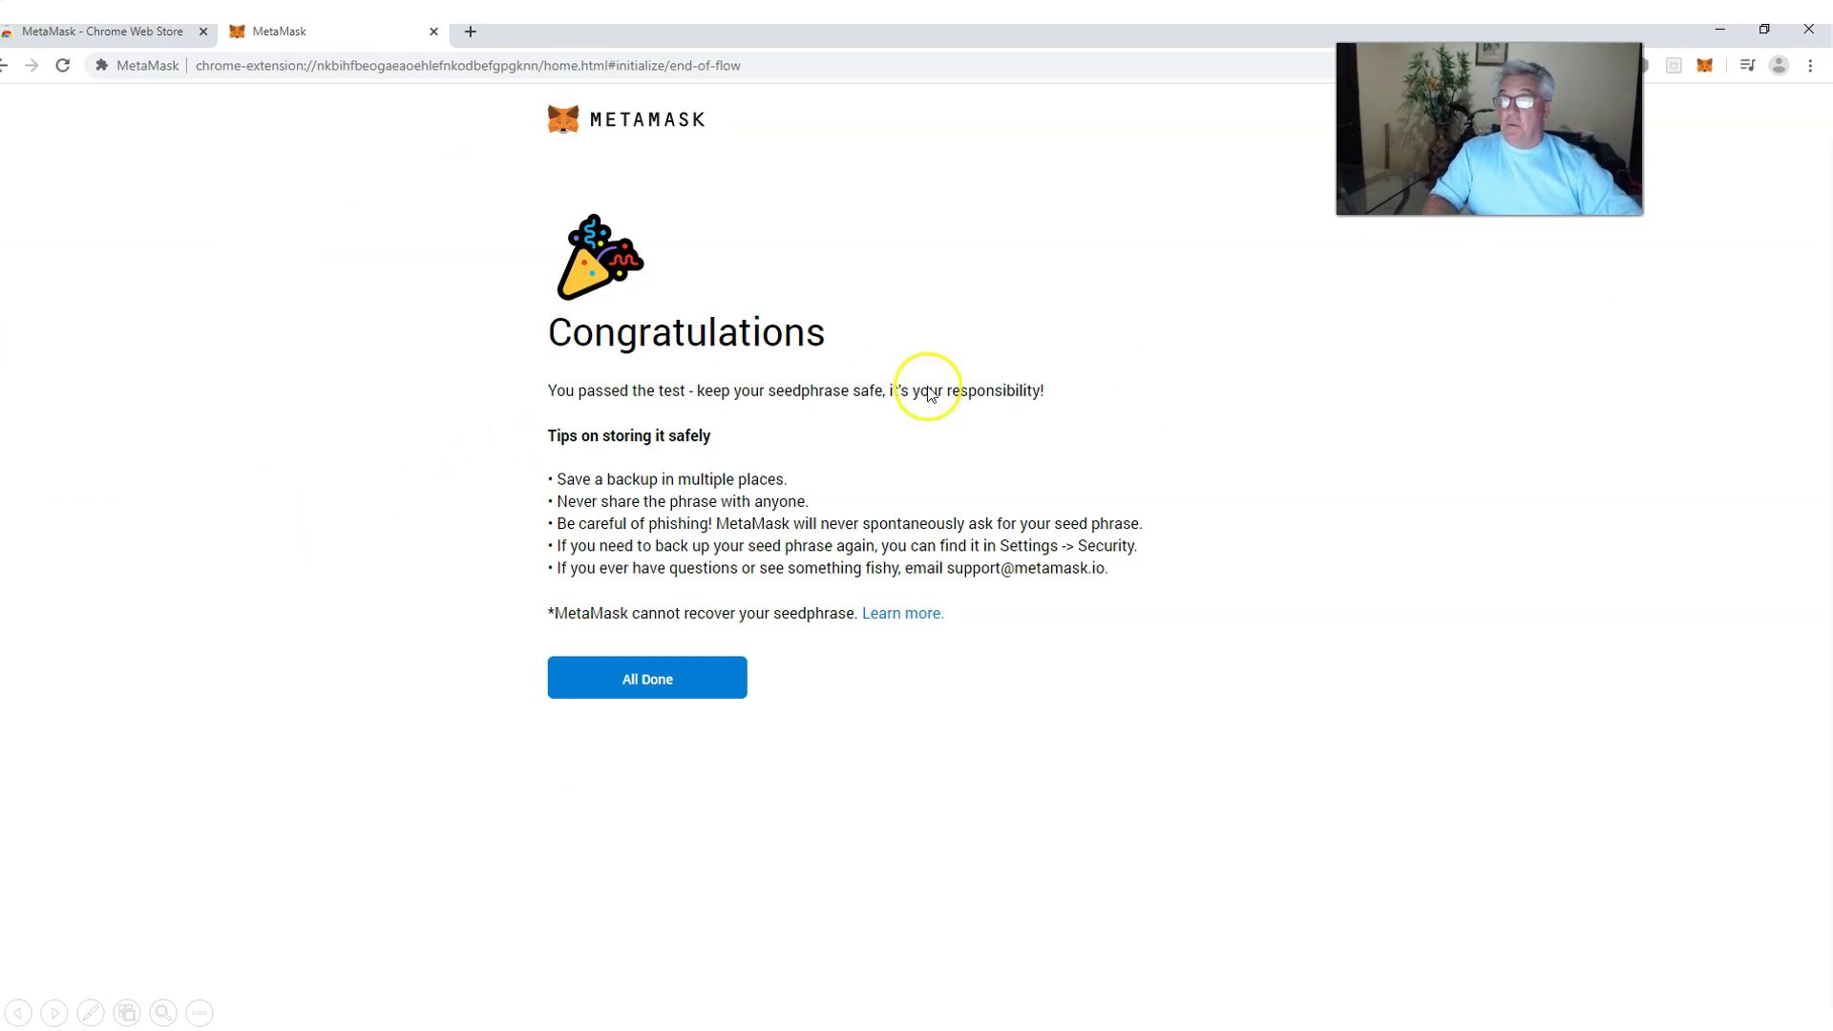
Finish setup with All Done to open Account 1 on the Main Ethereum Network.
left_click(666, 678)
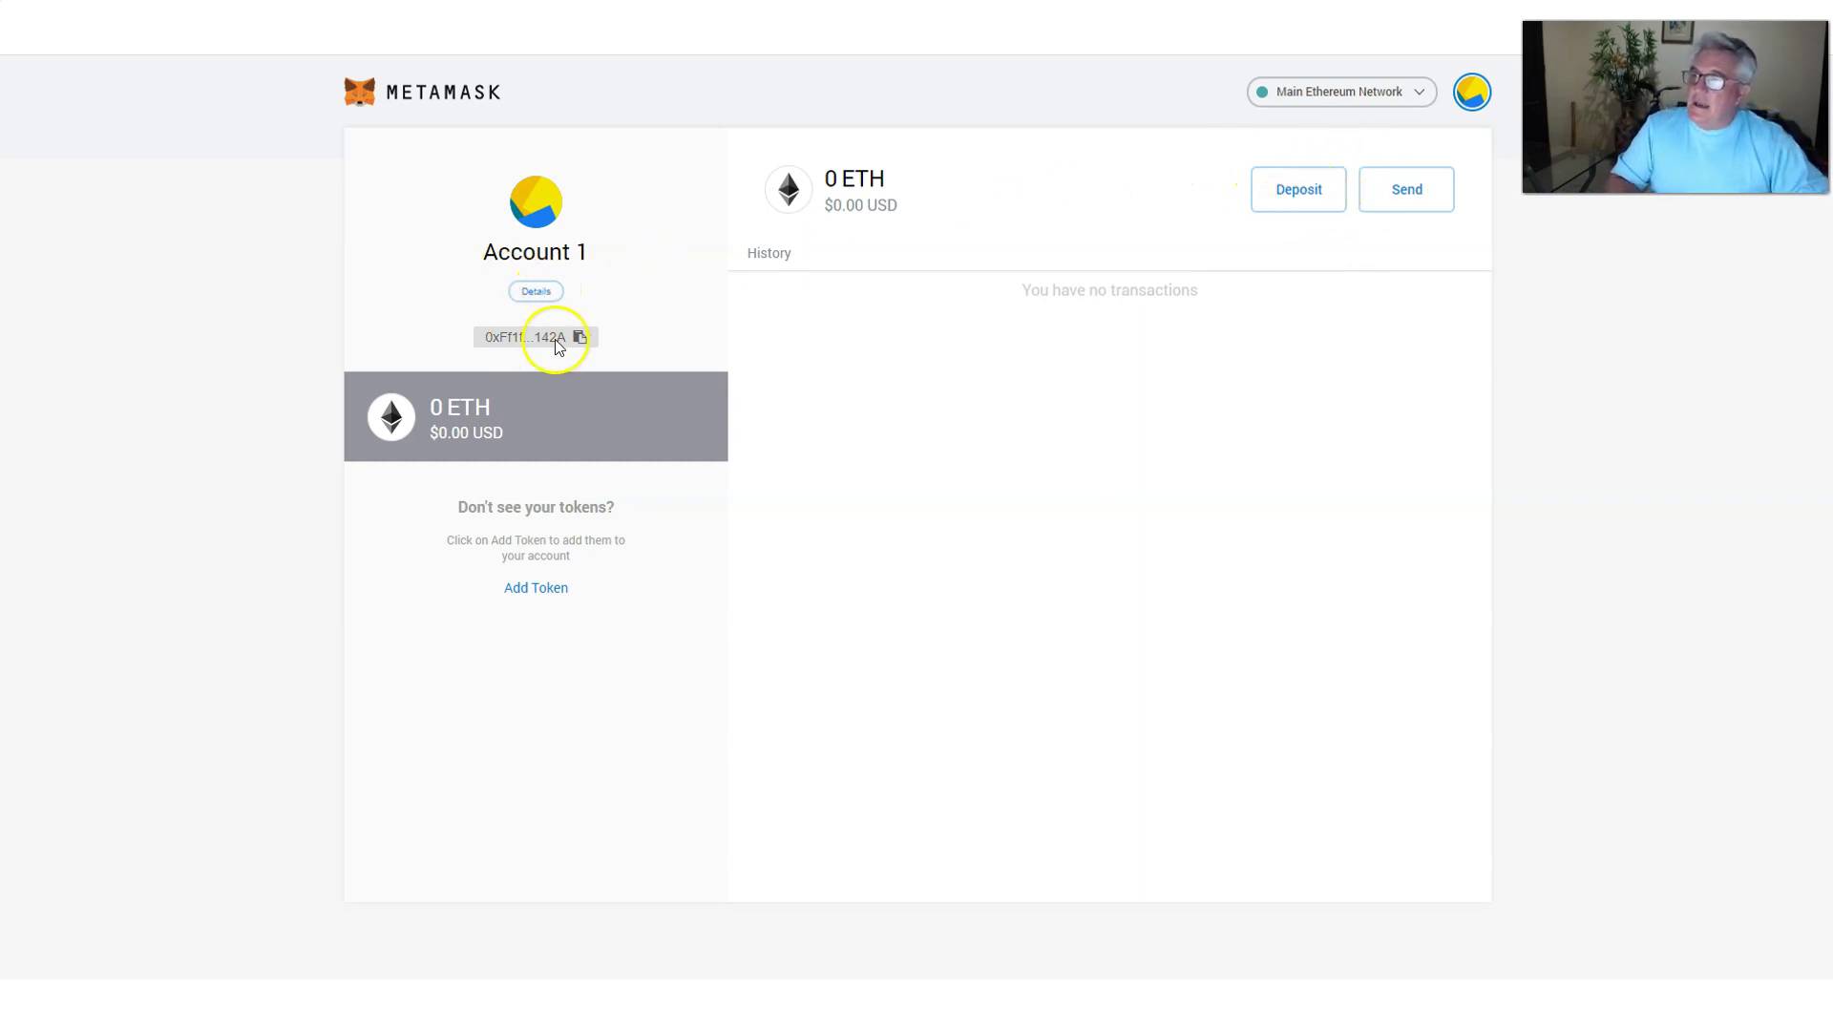
View the Deposit Ether options (direct deposit, Wyre, CoinSwitch), then close them.
left_click(1294, 200)
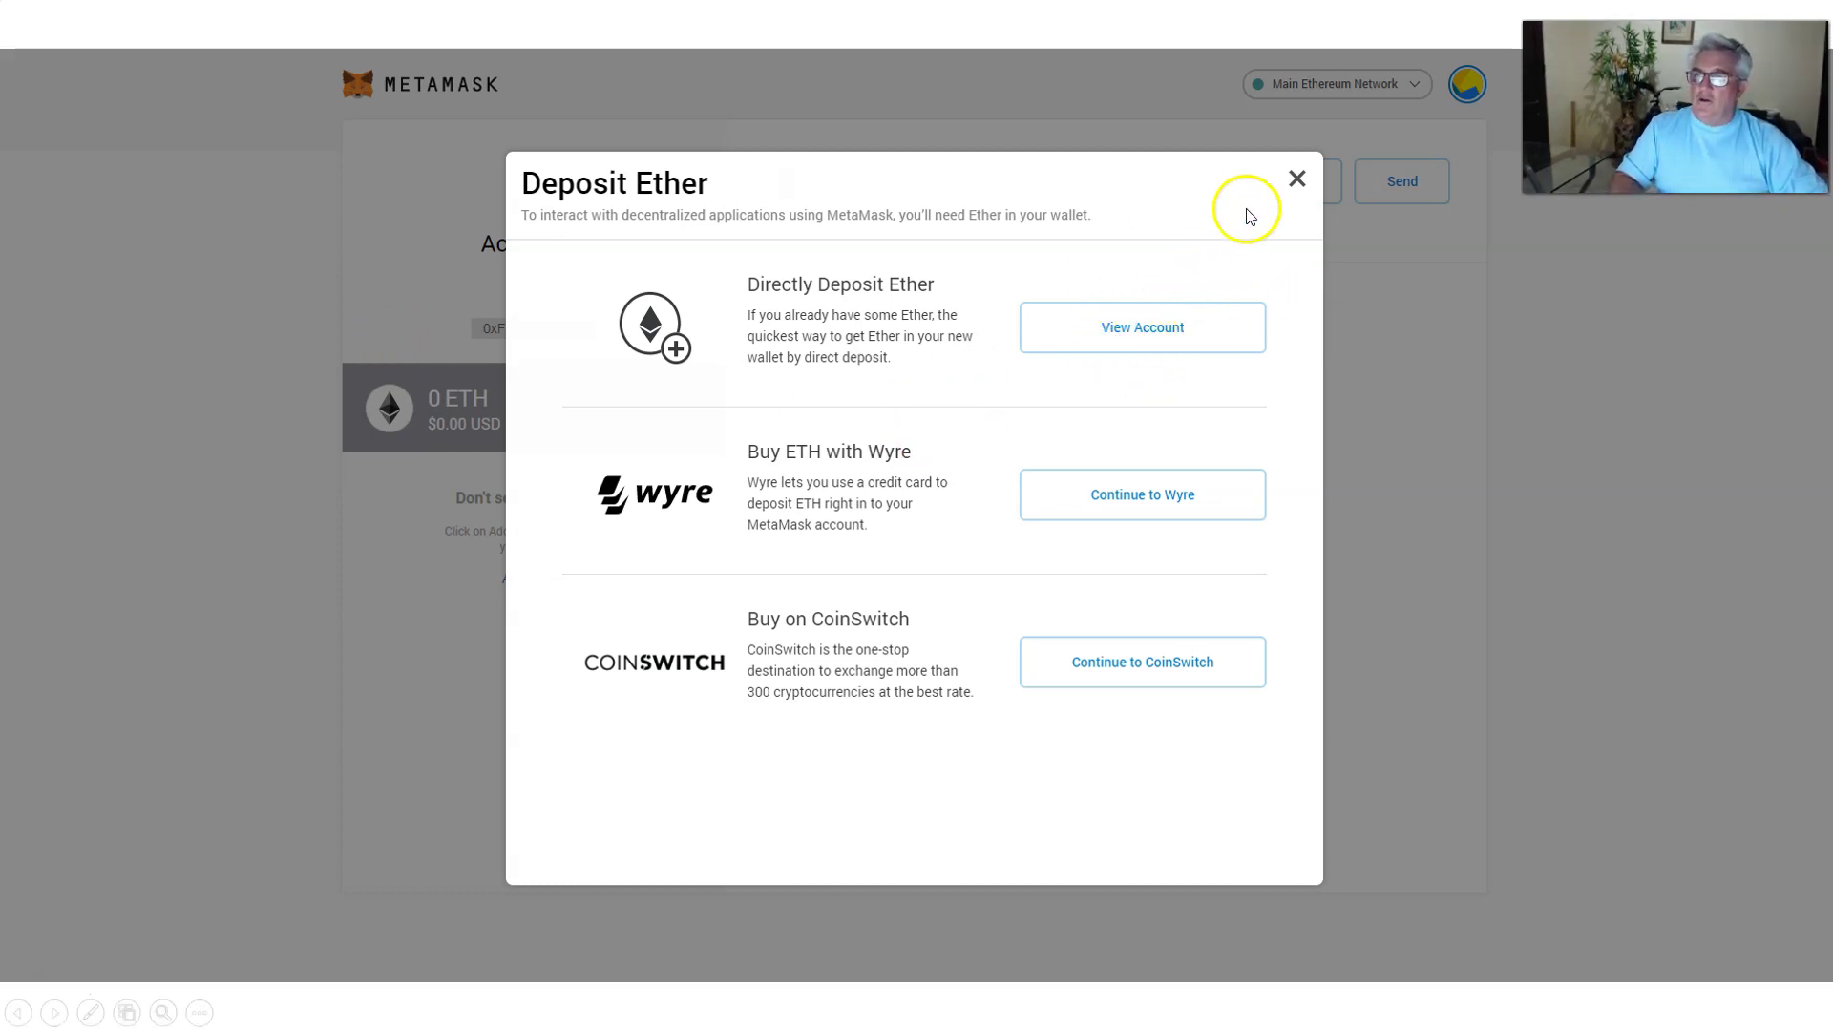
left_click(208, 489)
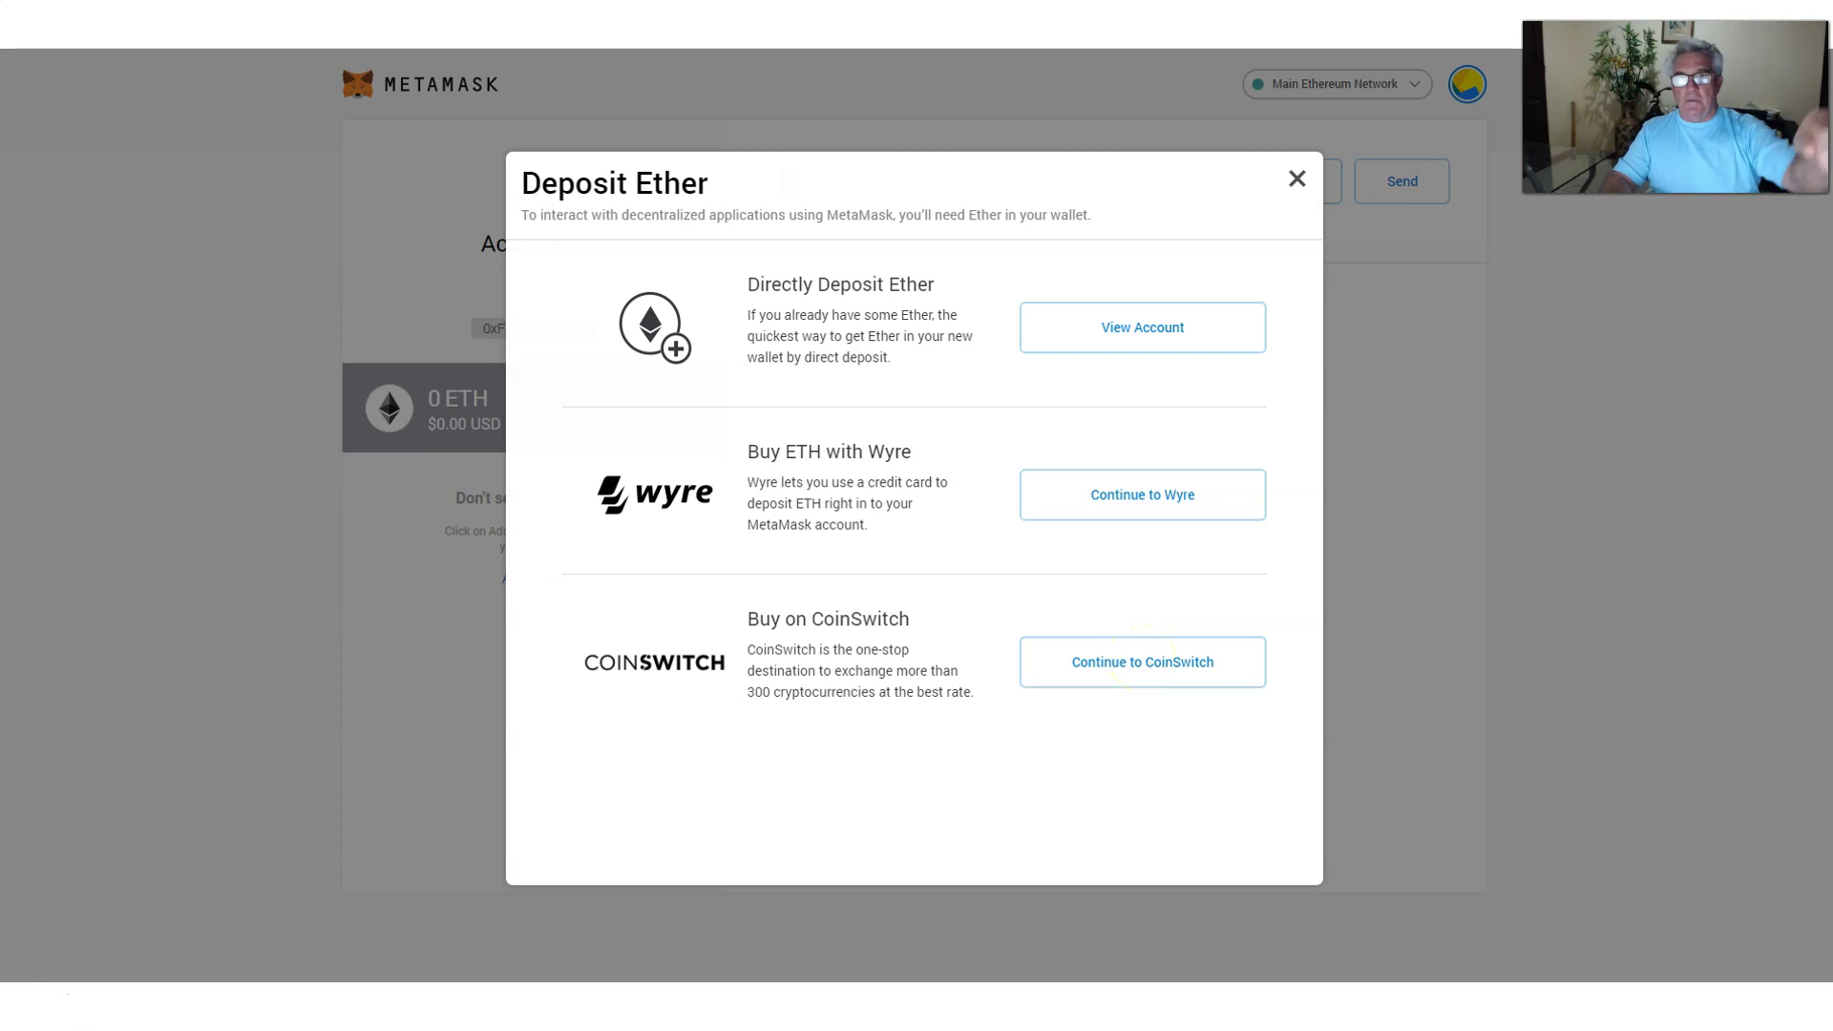
Show Account 1's receiving address and QR code, then return to the Forsage website.
left_click(1142, 331)
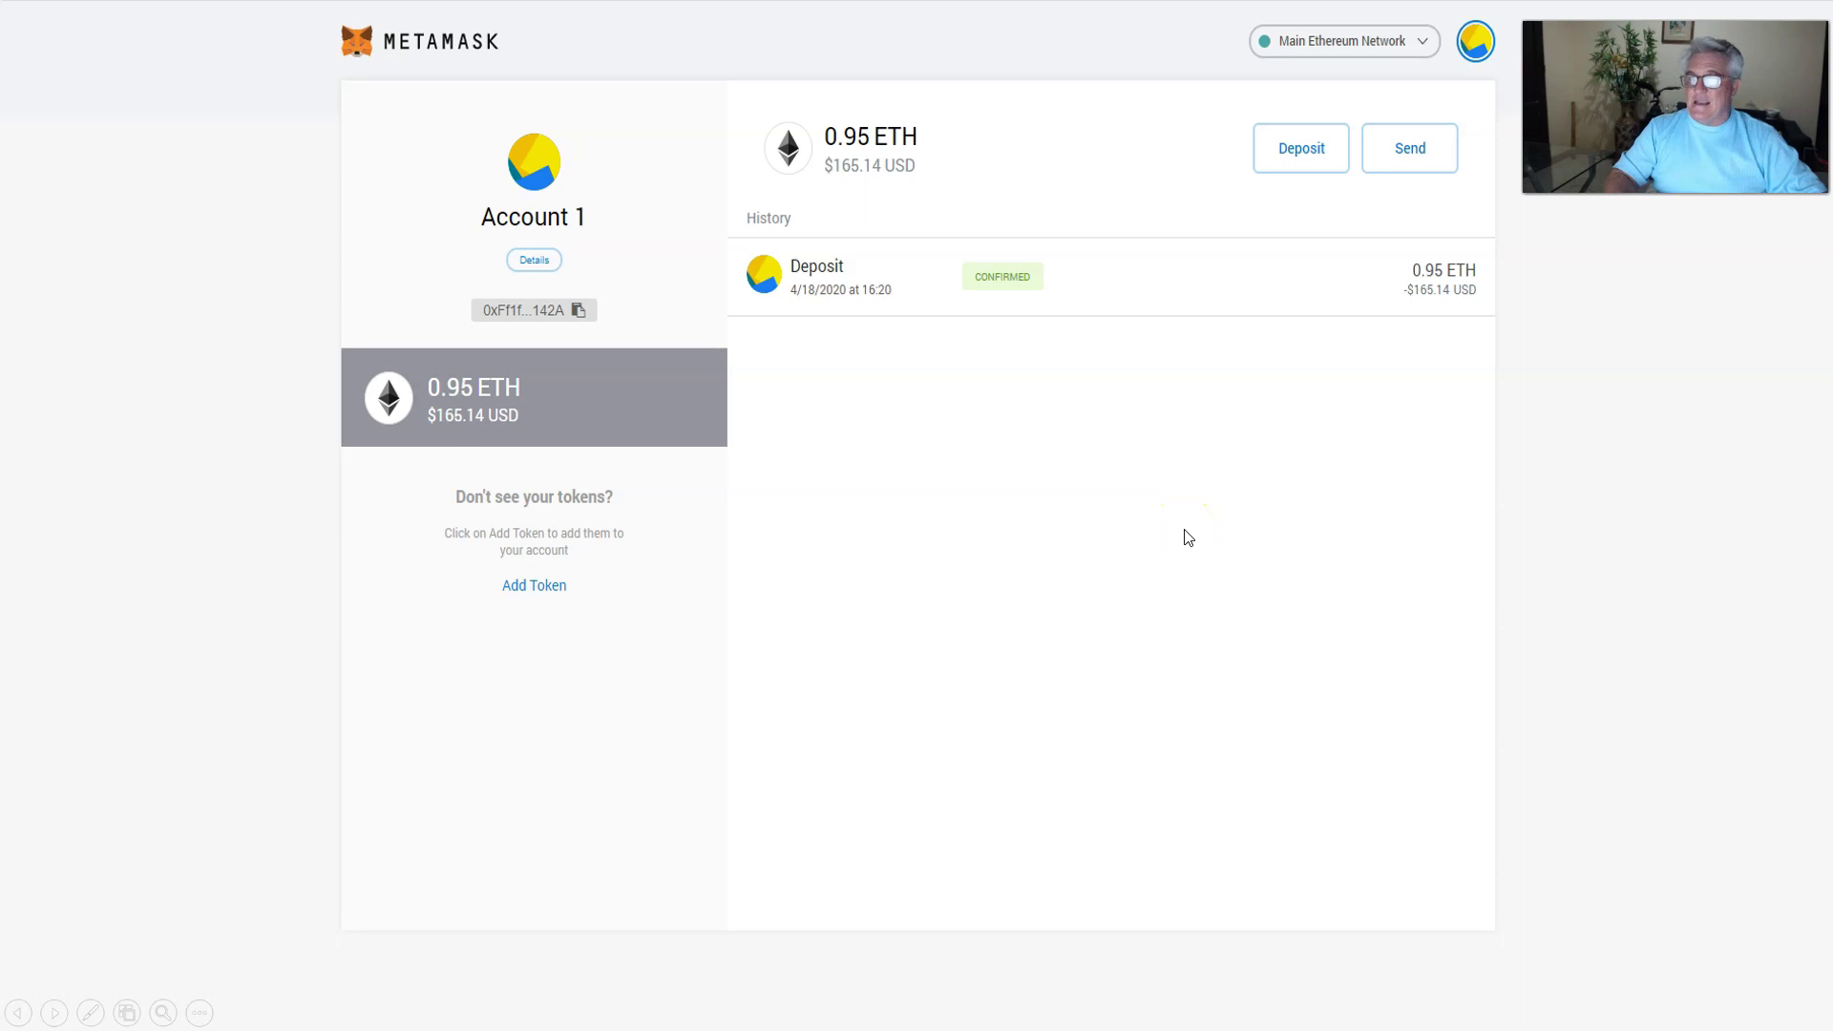
left_click(250, 327)
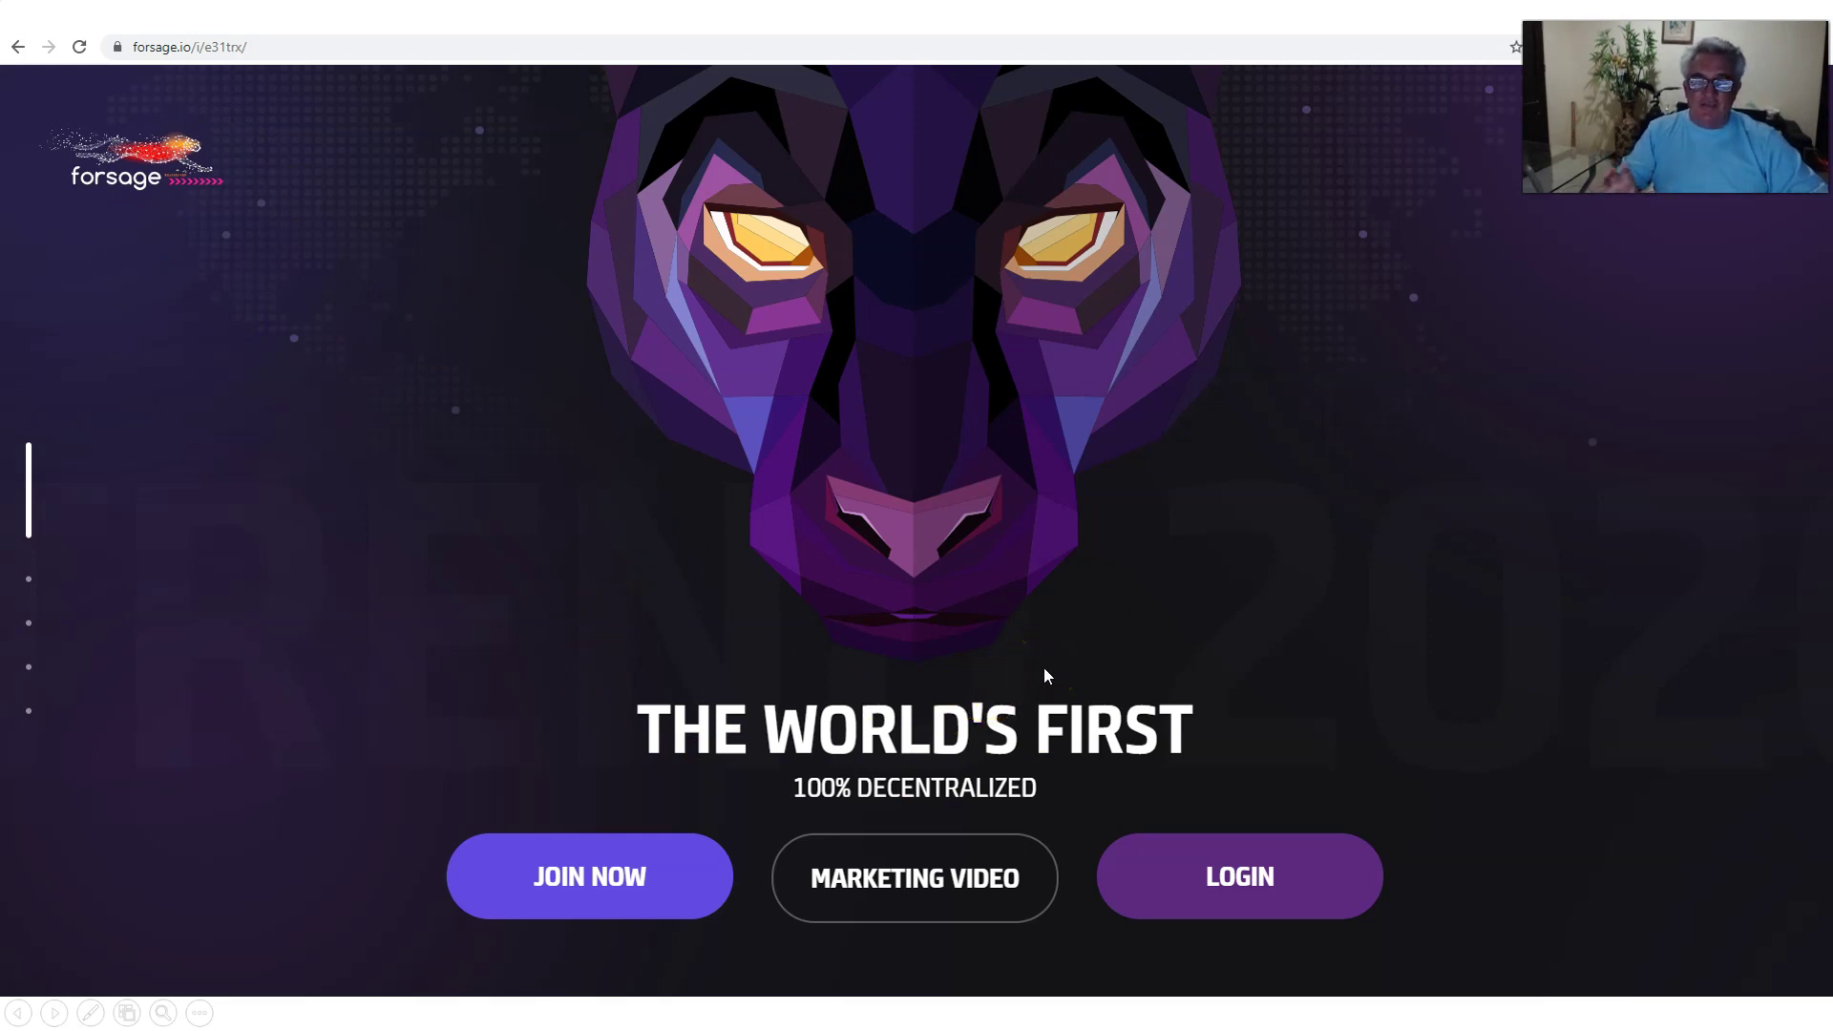
Join Forsage and confirm registration under the displayed upline.
left_click(573, 879)
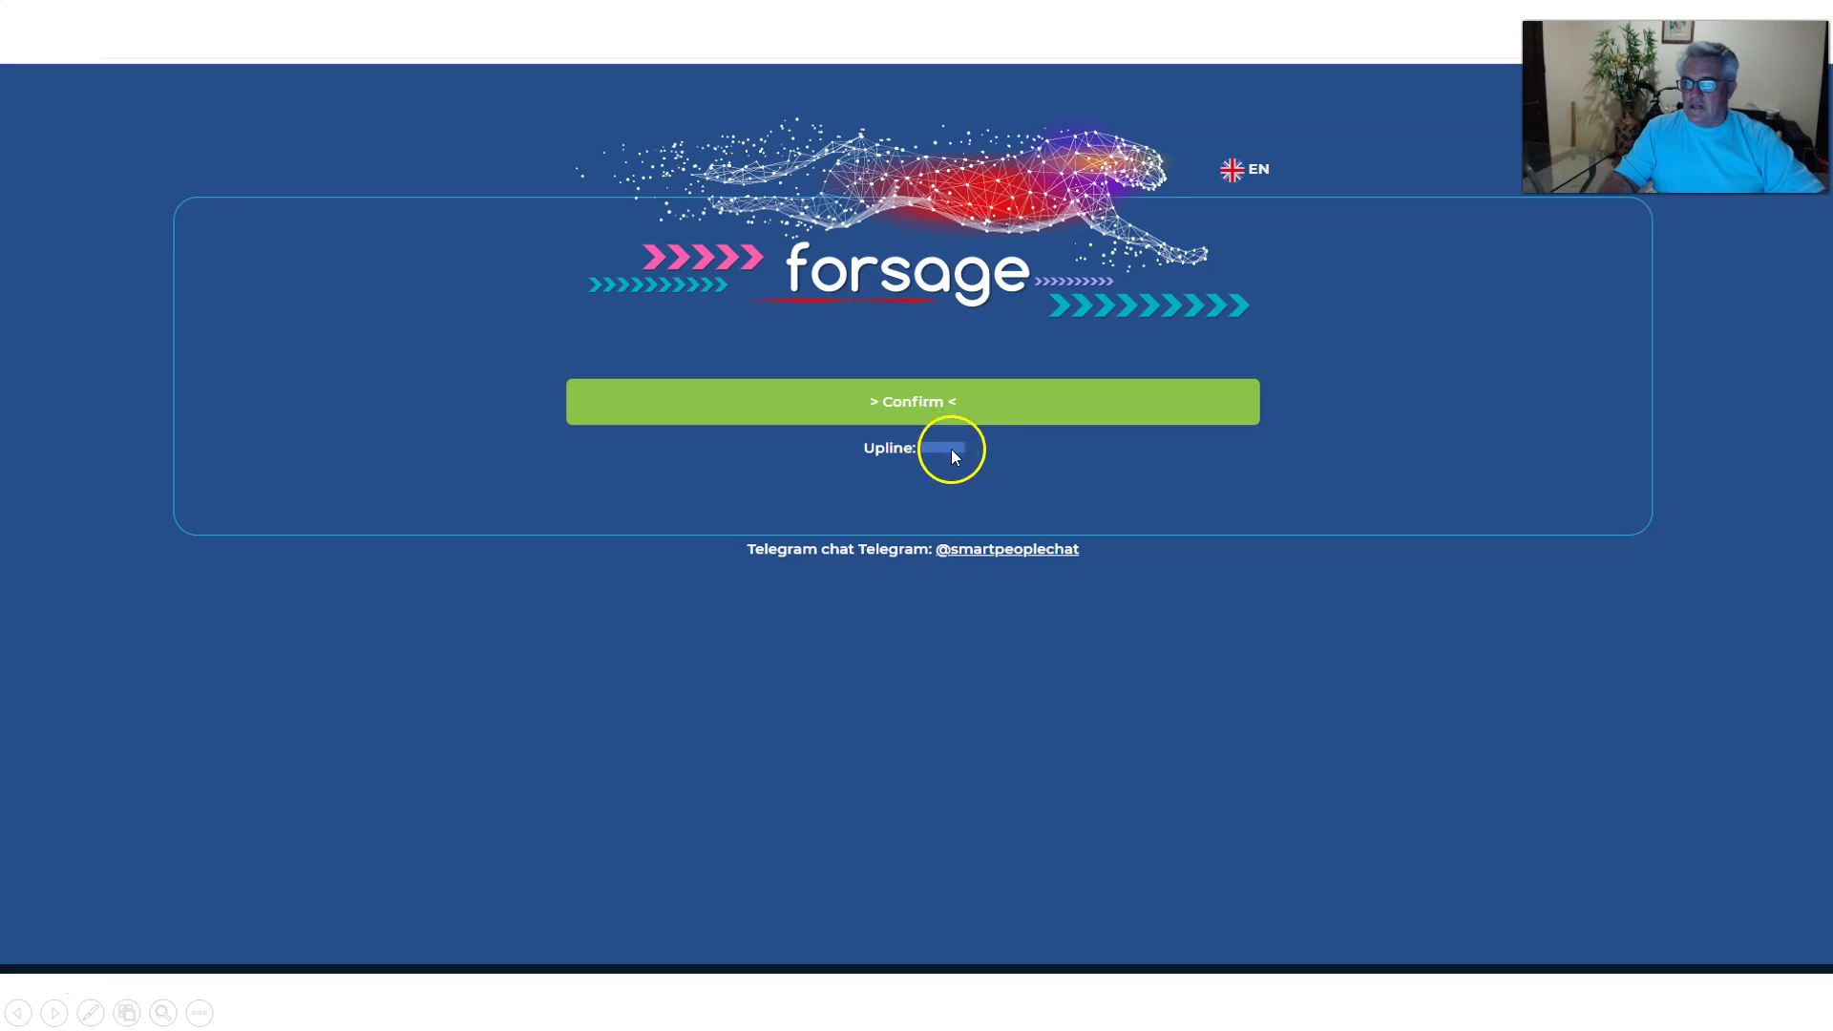
left_click(919, 401)
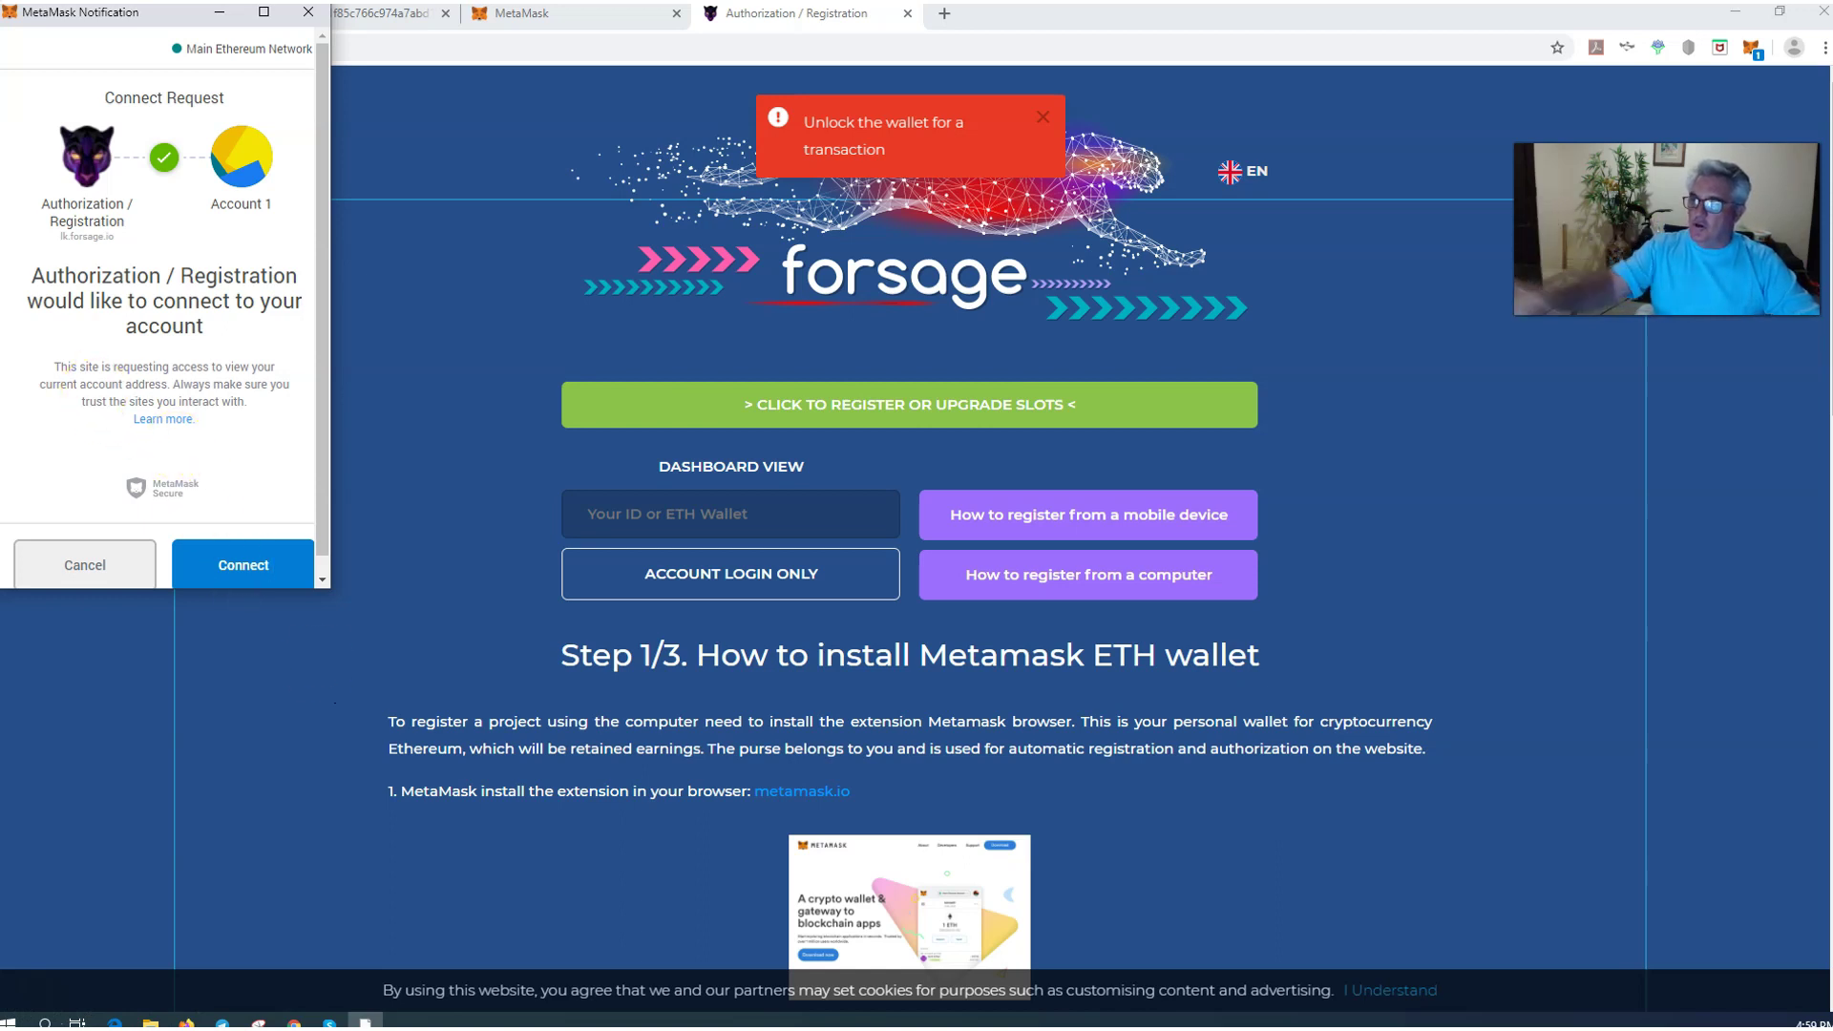
Approve the MetaMask connect request, giving the Forsage site access to Account 1.
left_click(245, 561)
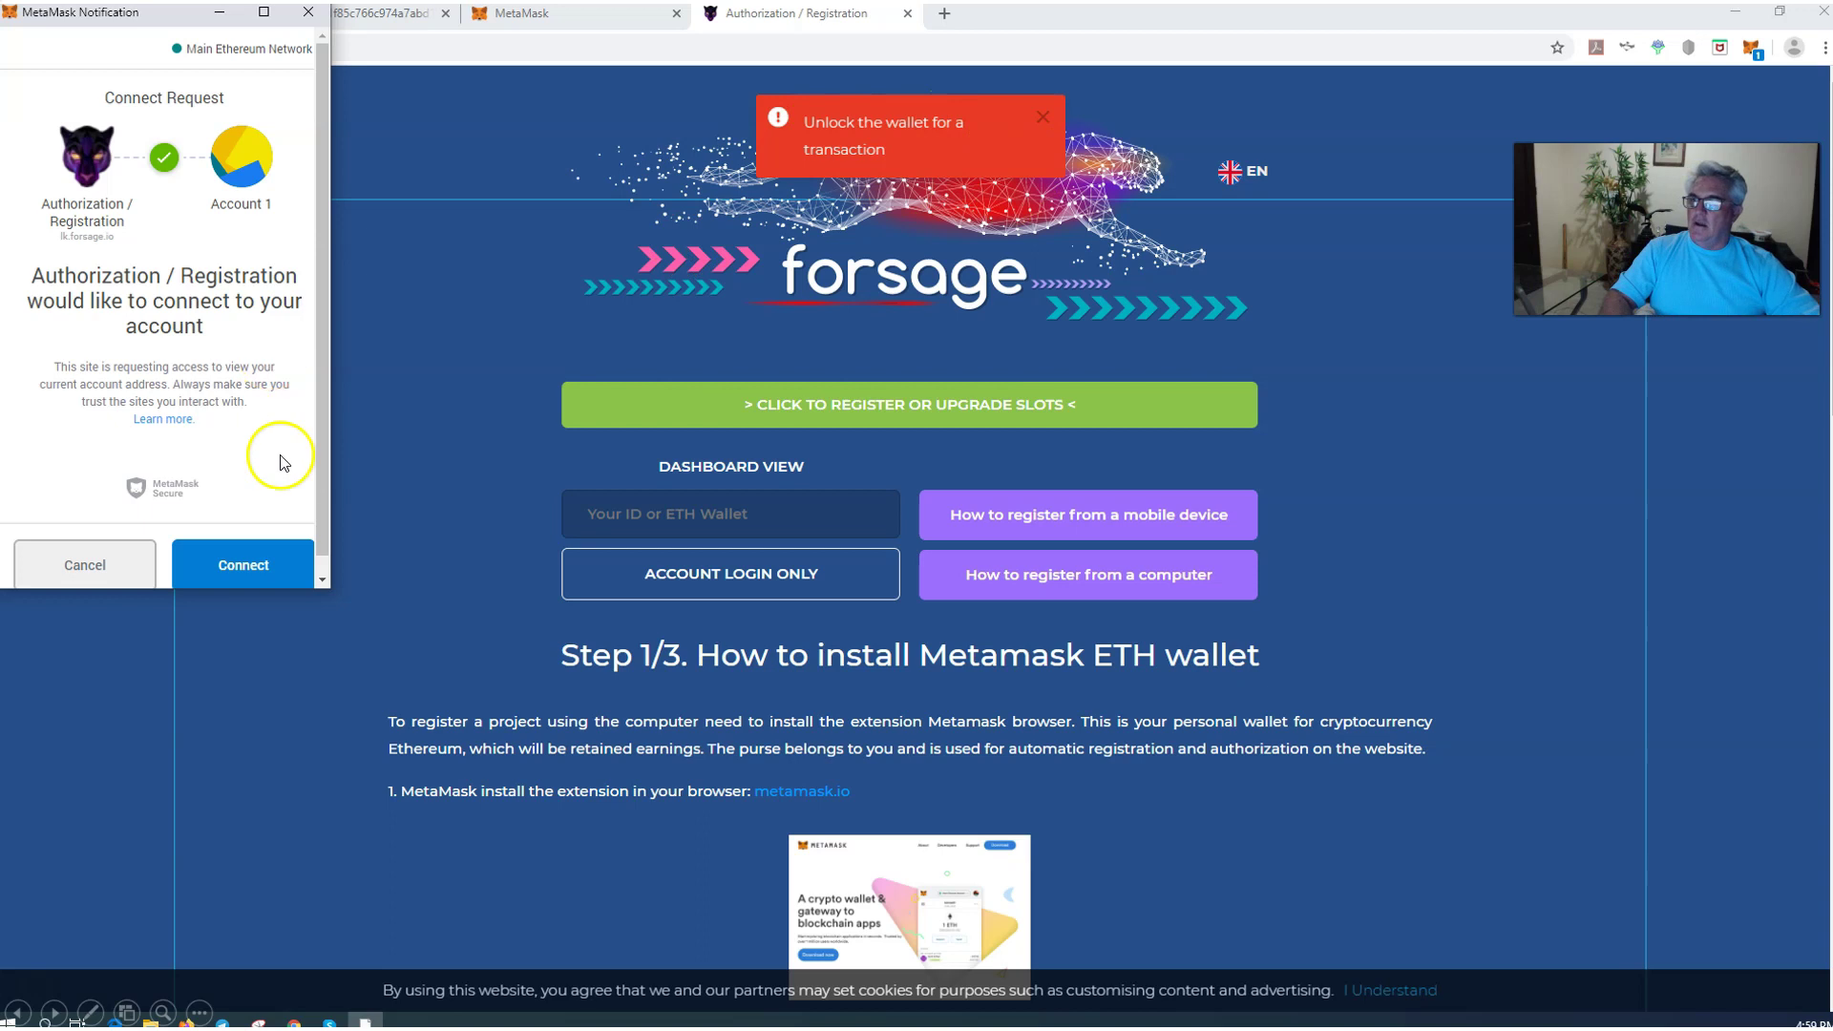
Finish connecting the wallet so the dashboard shows slot 1 (0.025) active on x3 and x4.
left_click(251, 568)
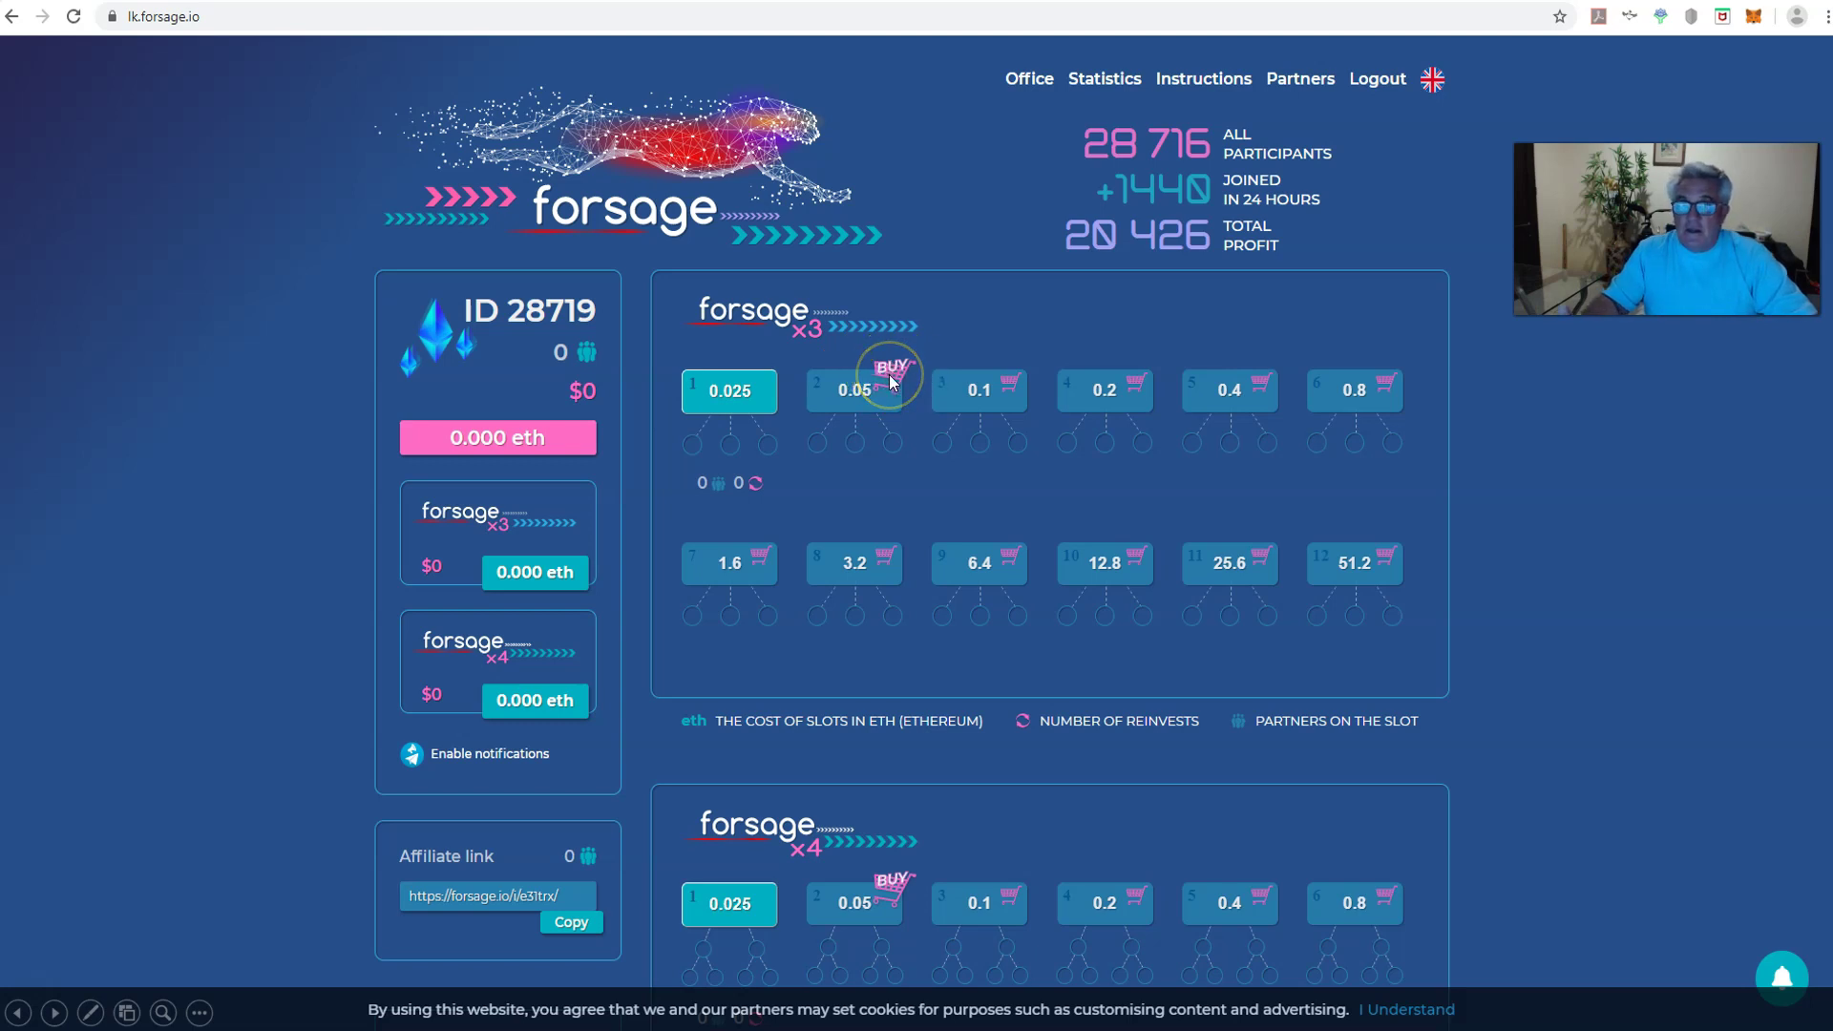
Request purchase of the 0.05 ETH slot 2 on the x3 board.
left_click(893, 378)
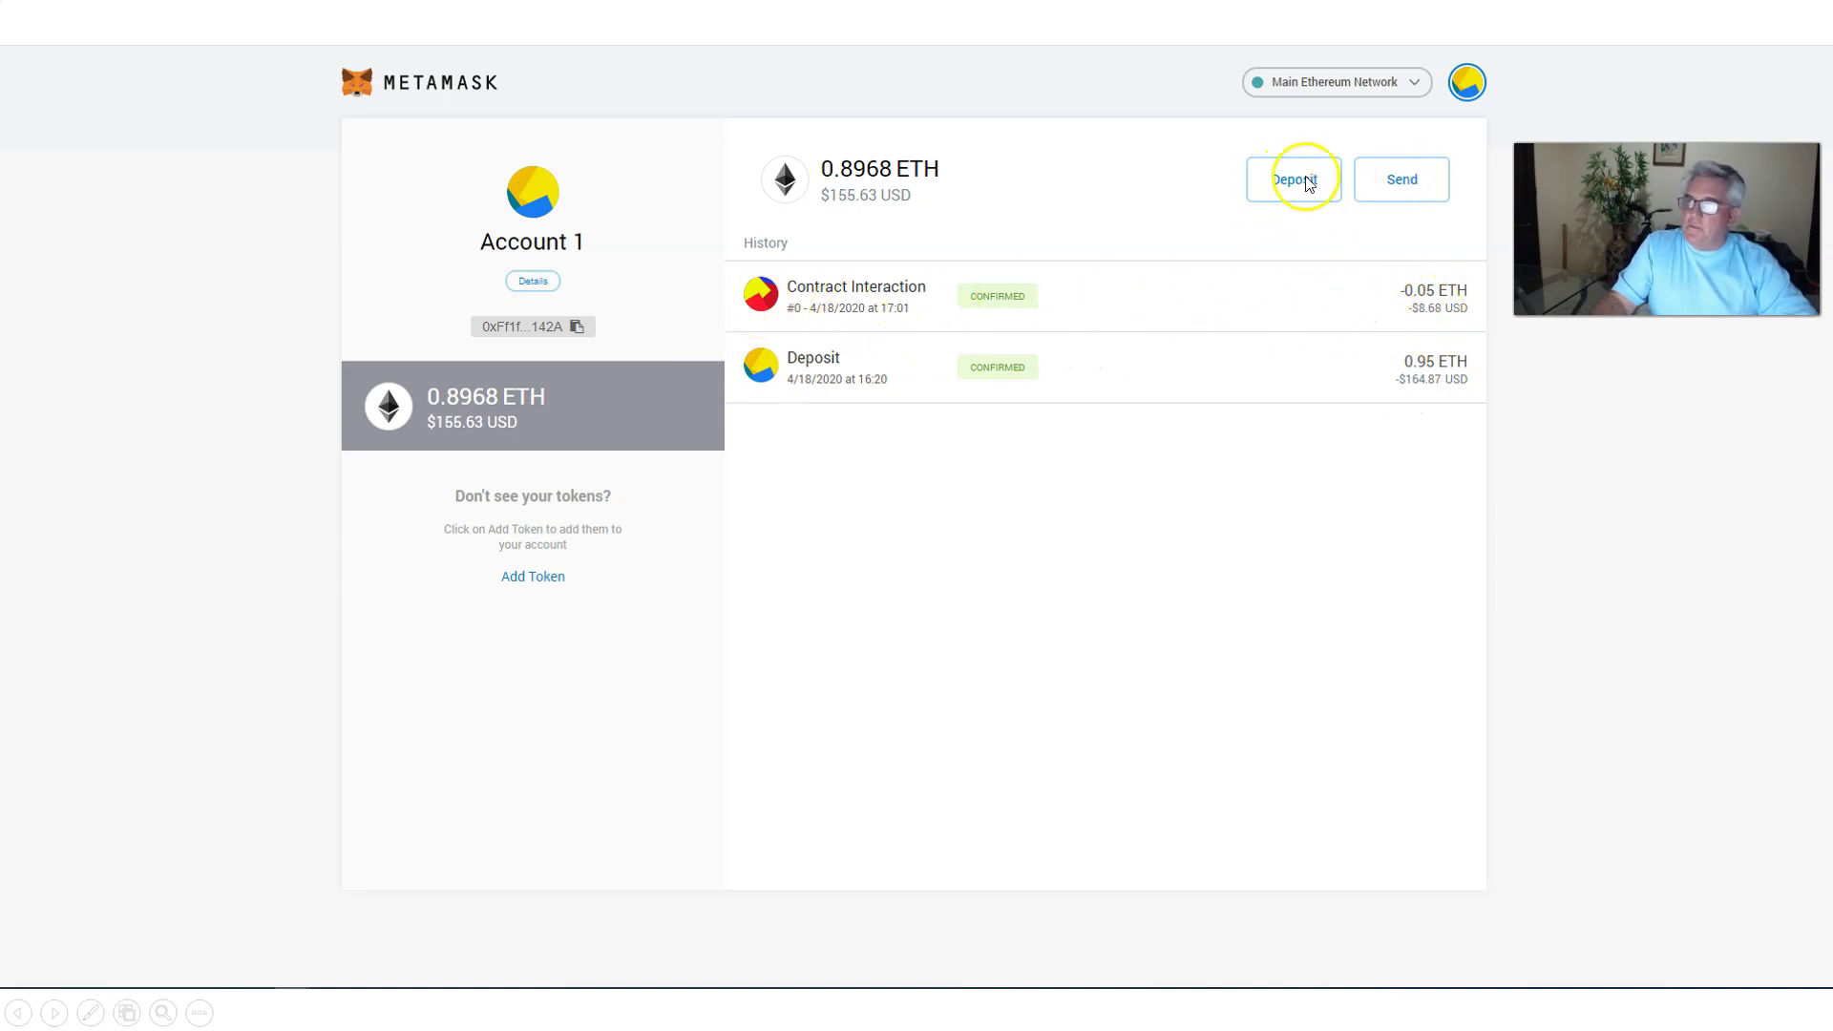
left_click(234, 515)
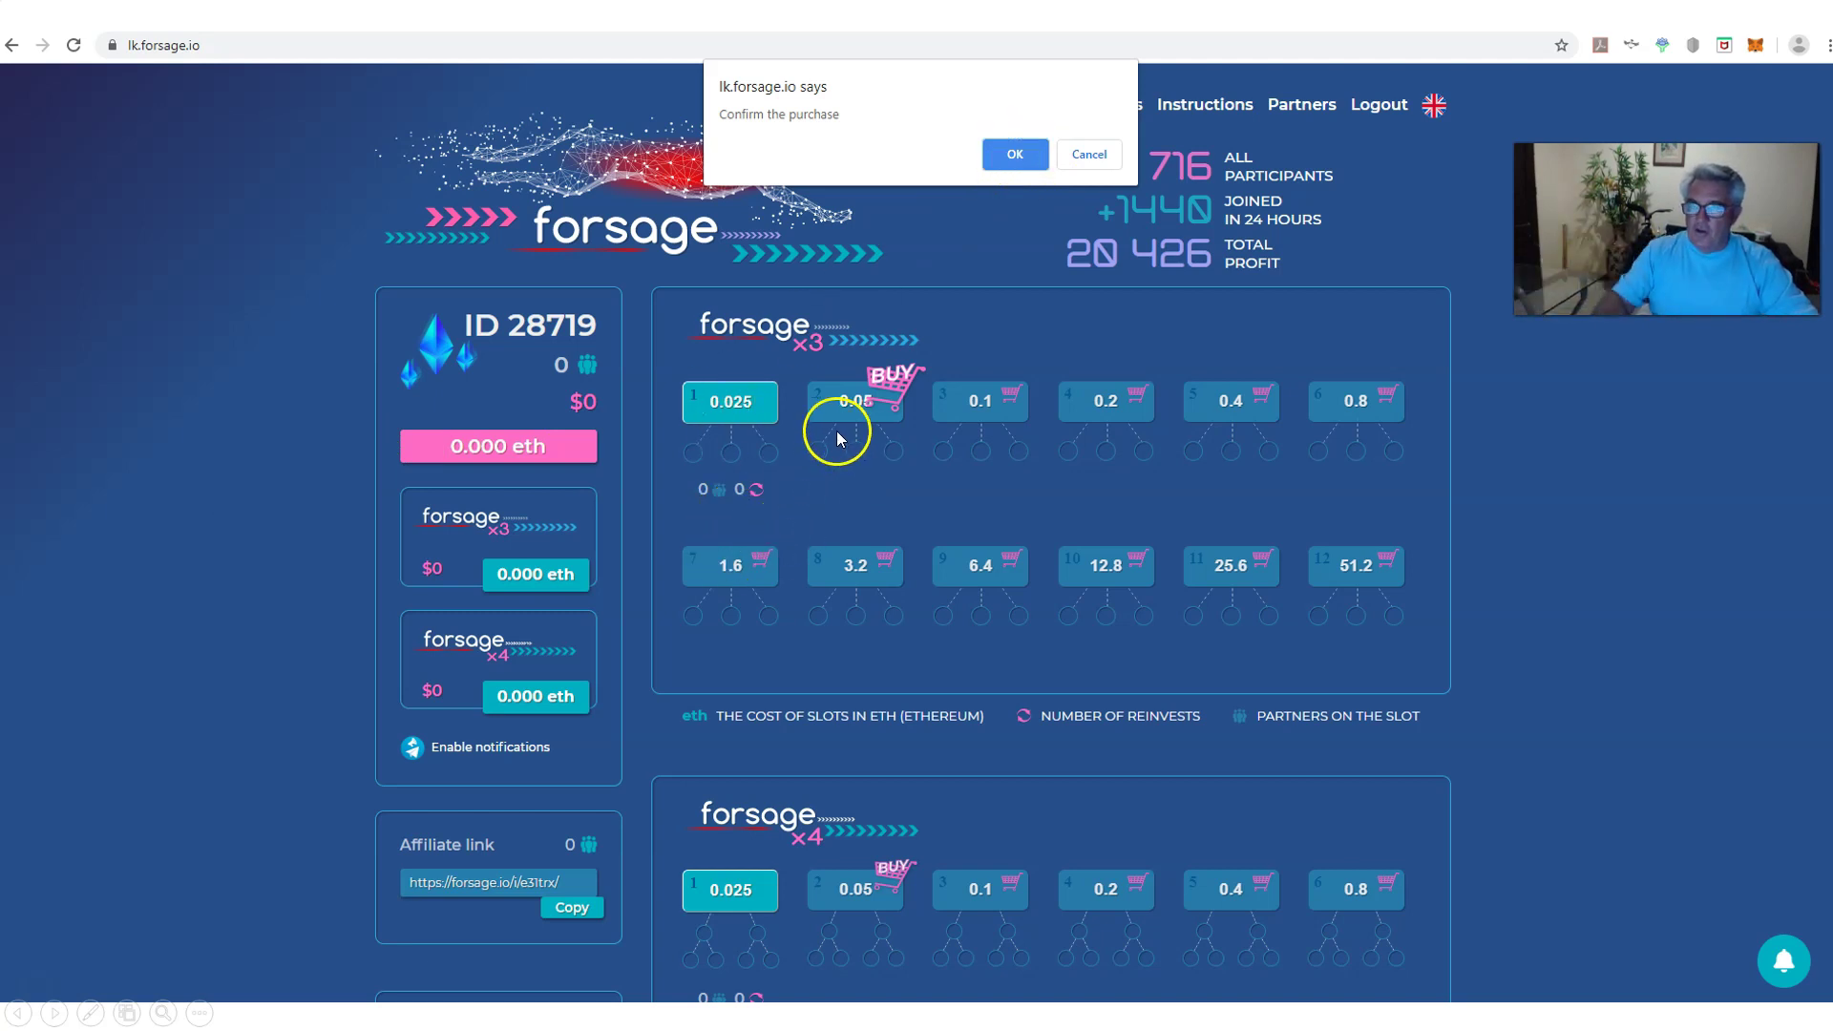
Confirm the slot 2 purchase to bring up MetaMask's 0.051559 ETH payment request.
left_click(1014, 146)
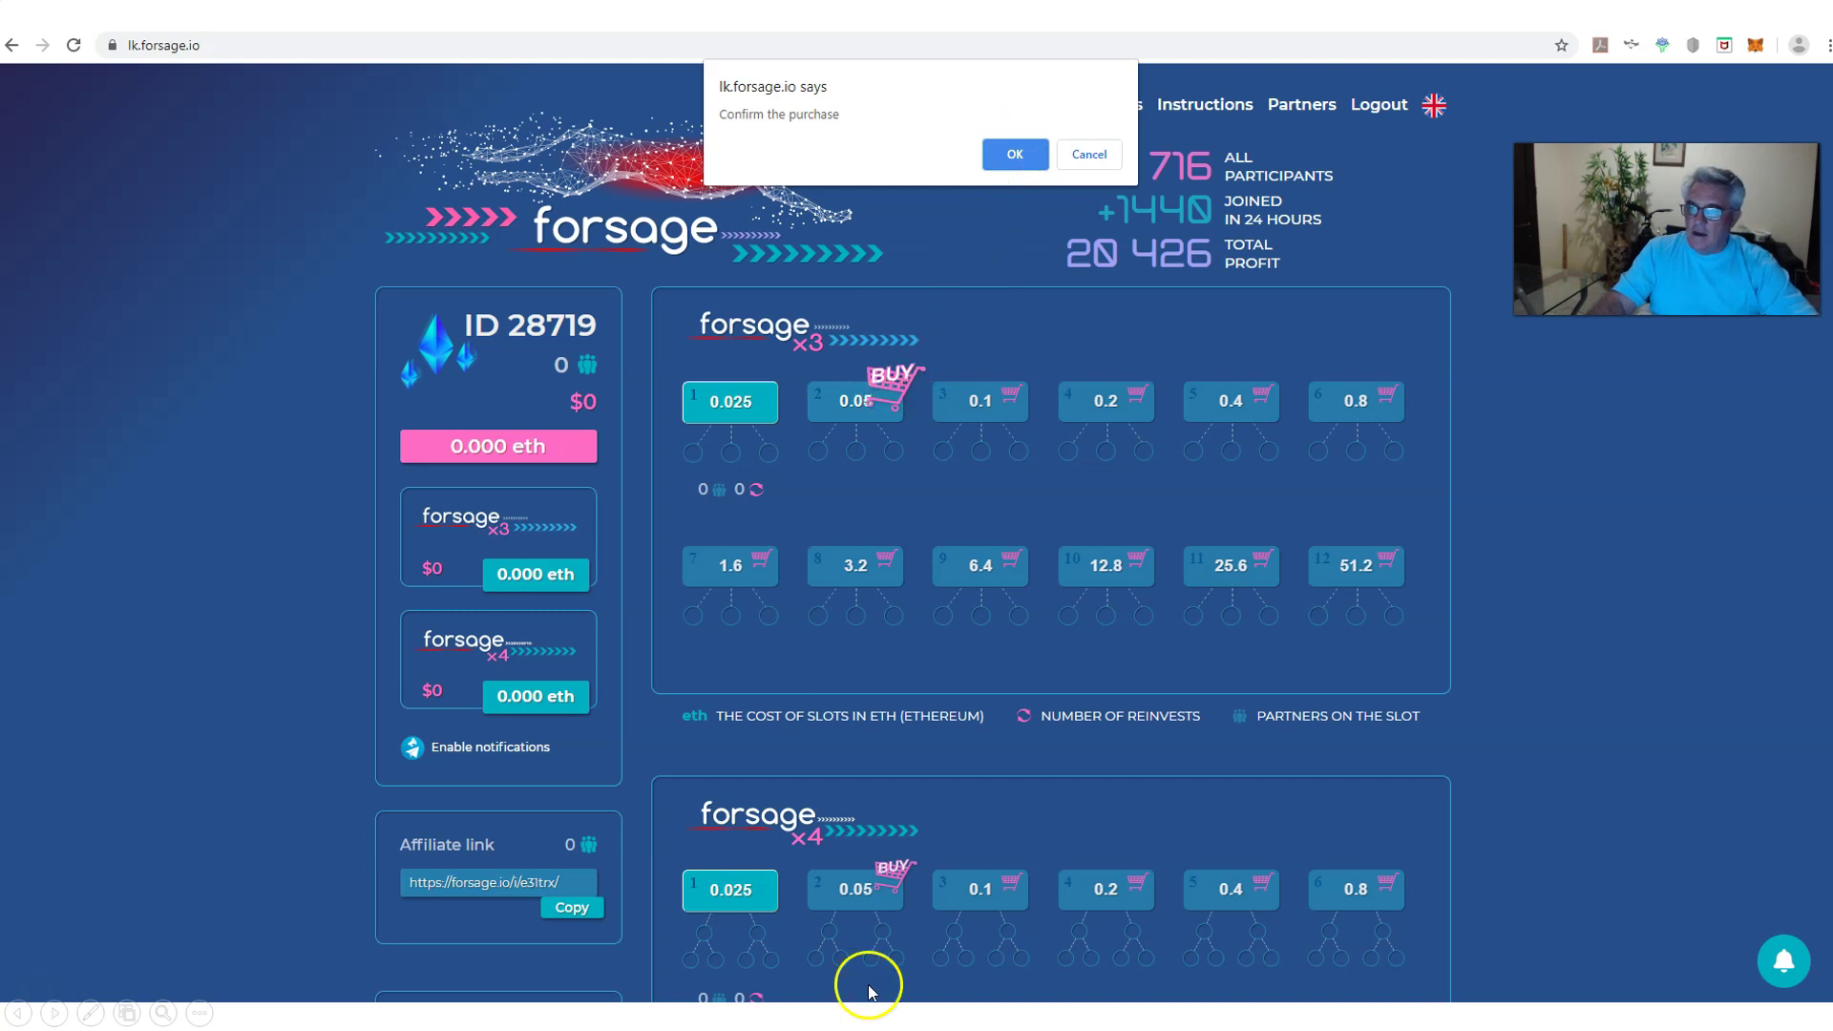
left_click(999, 156)
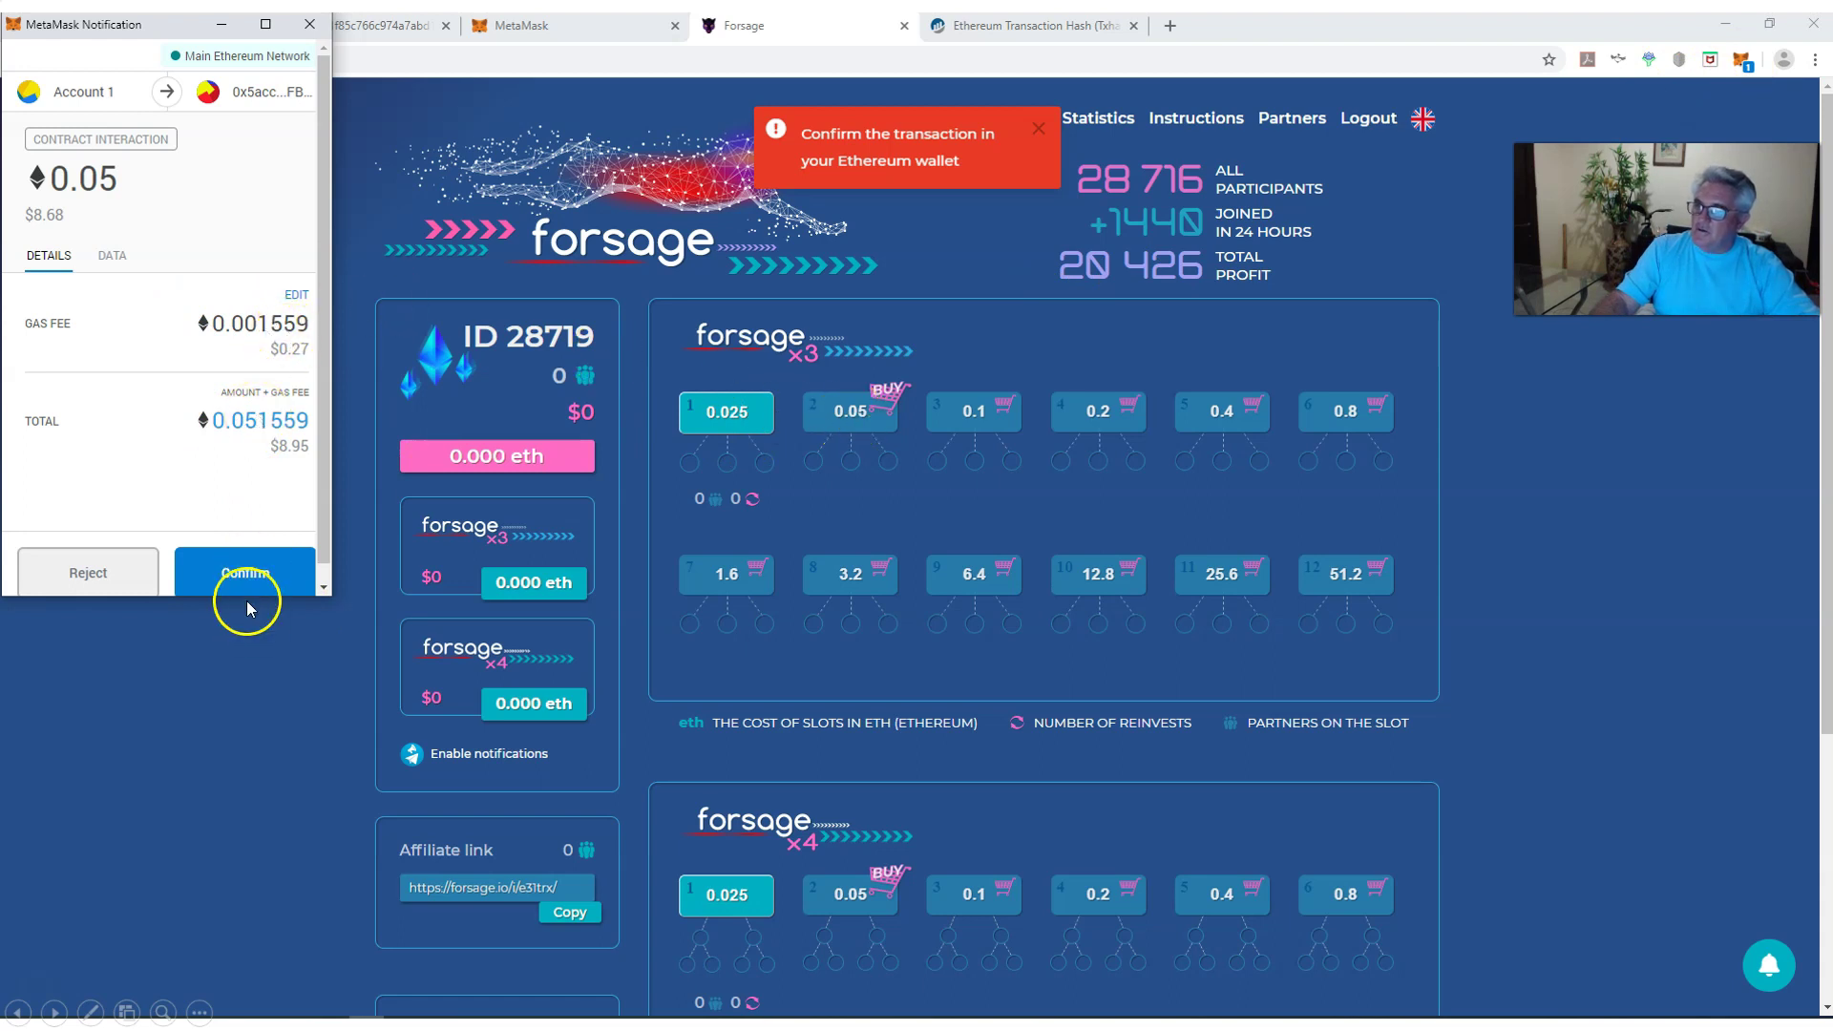
Approve the 0.05 ETH payment in MetaMask to activate x3 slot 2.
left_click(245, 574)
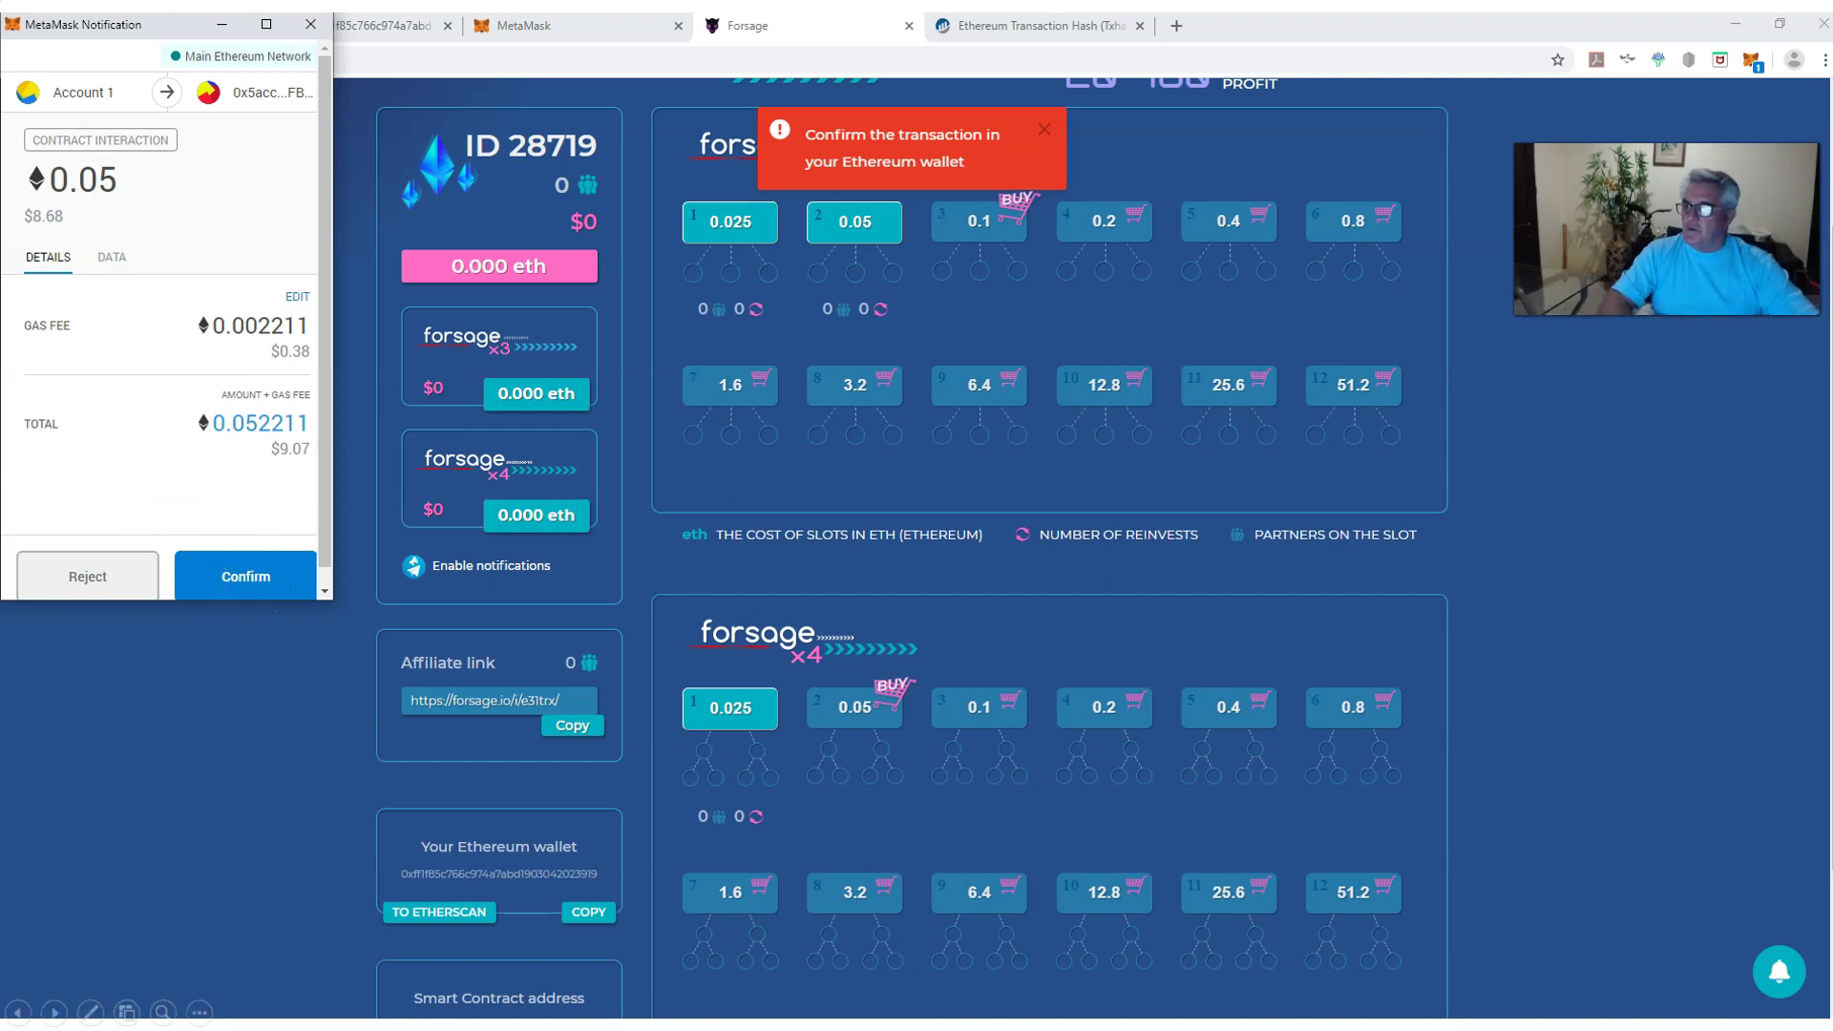
left_click(273, 573)
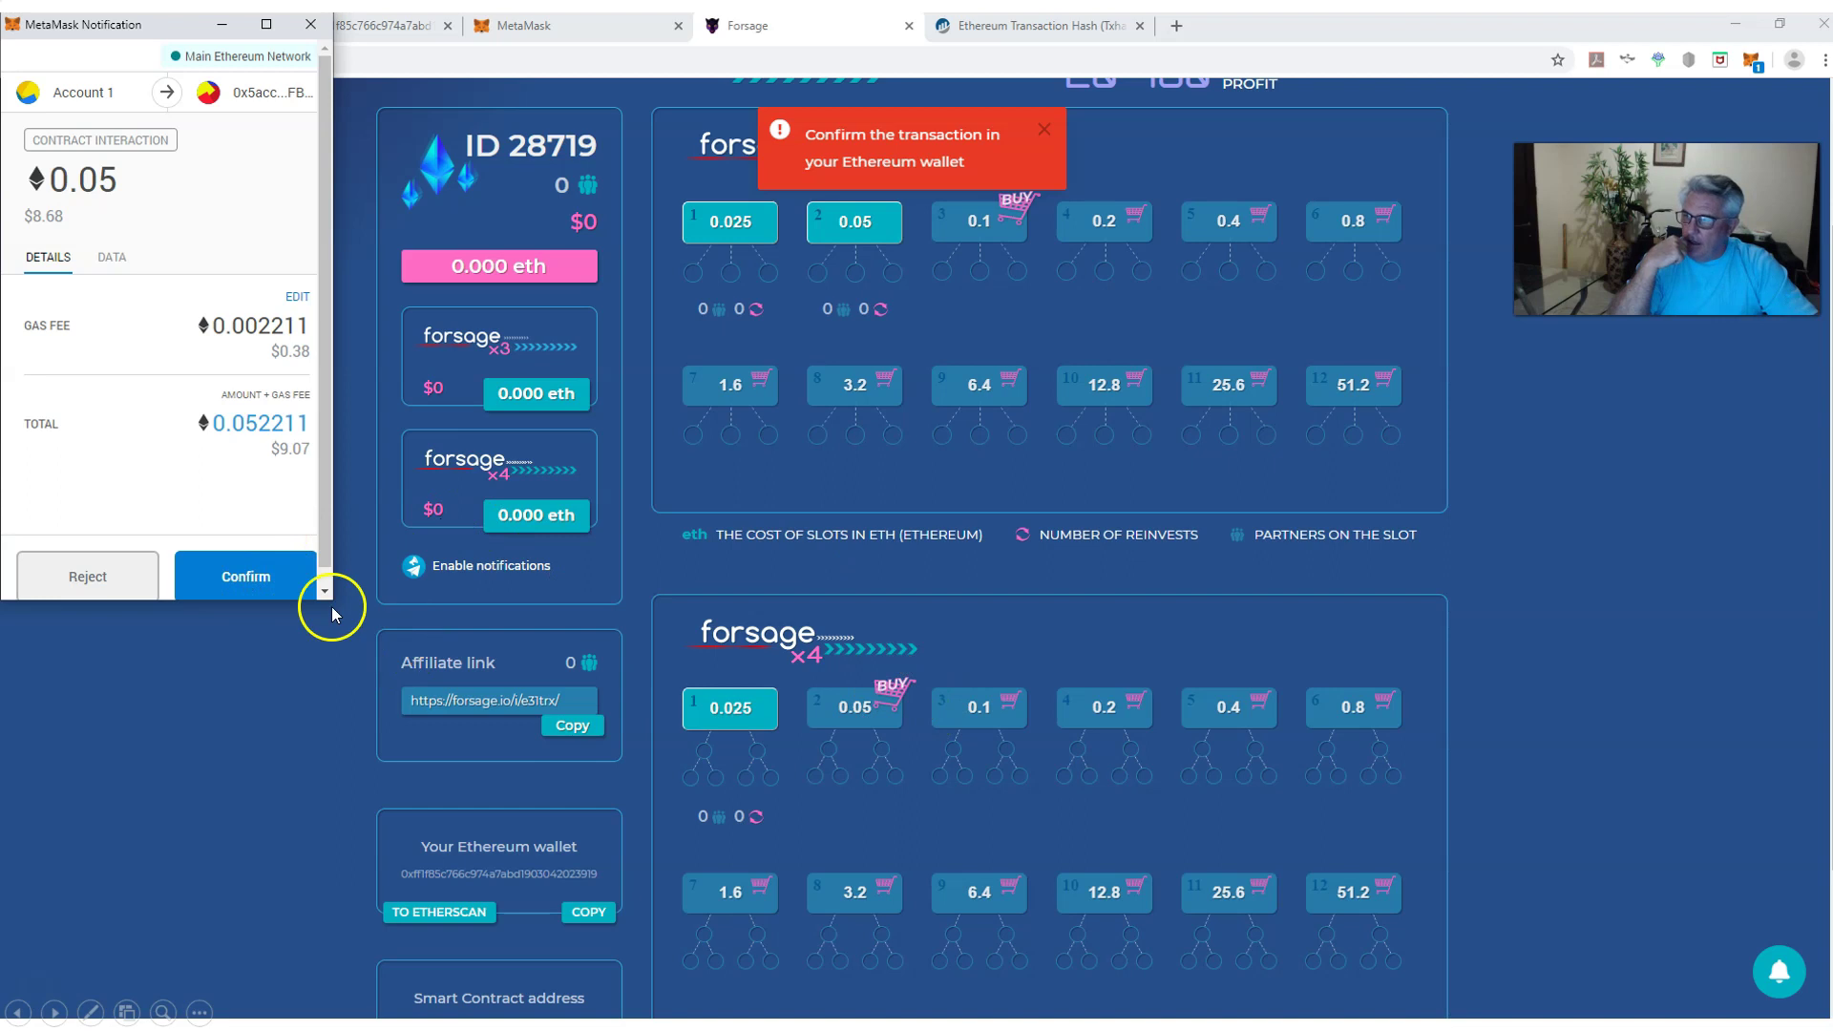
Approve the pending payment so slots 0.025, 0.05 and 0.1 are active on x3 and x4.
left_click(246, 591)
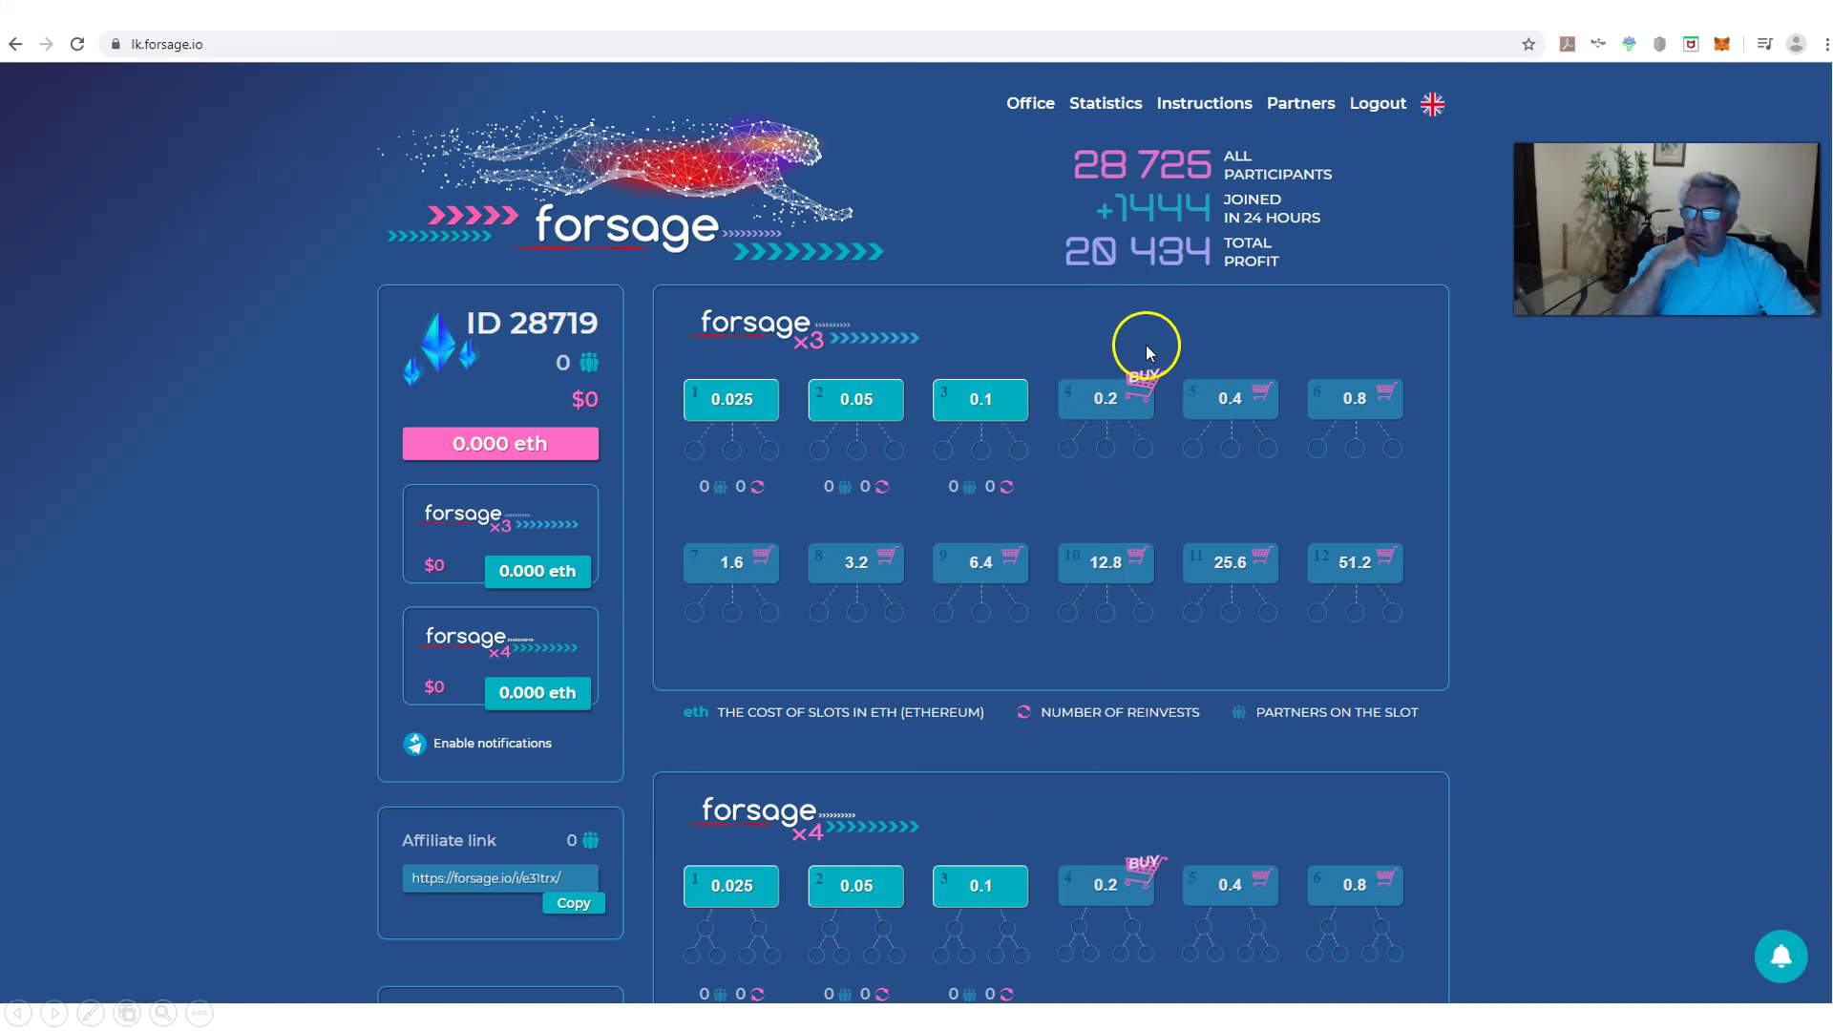
Buy slot 4 on x3 and approve its 0.2 ETH payment (0.201539 ETH total).
left_click(1138, 380)
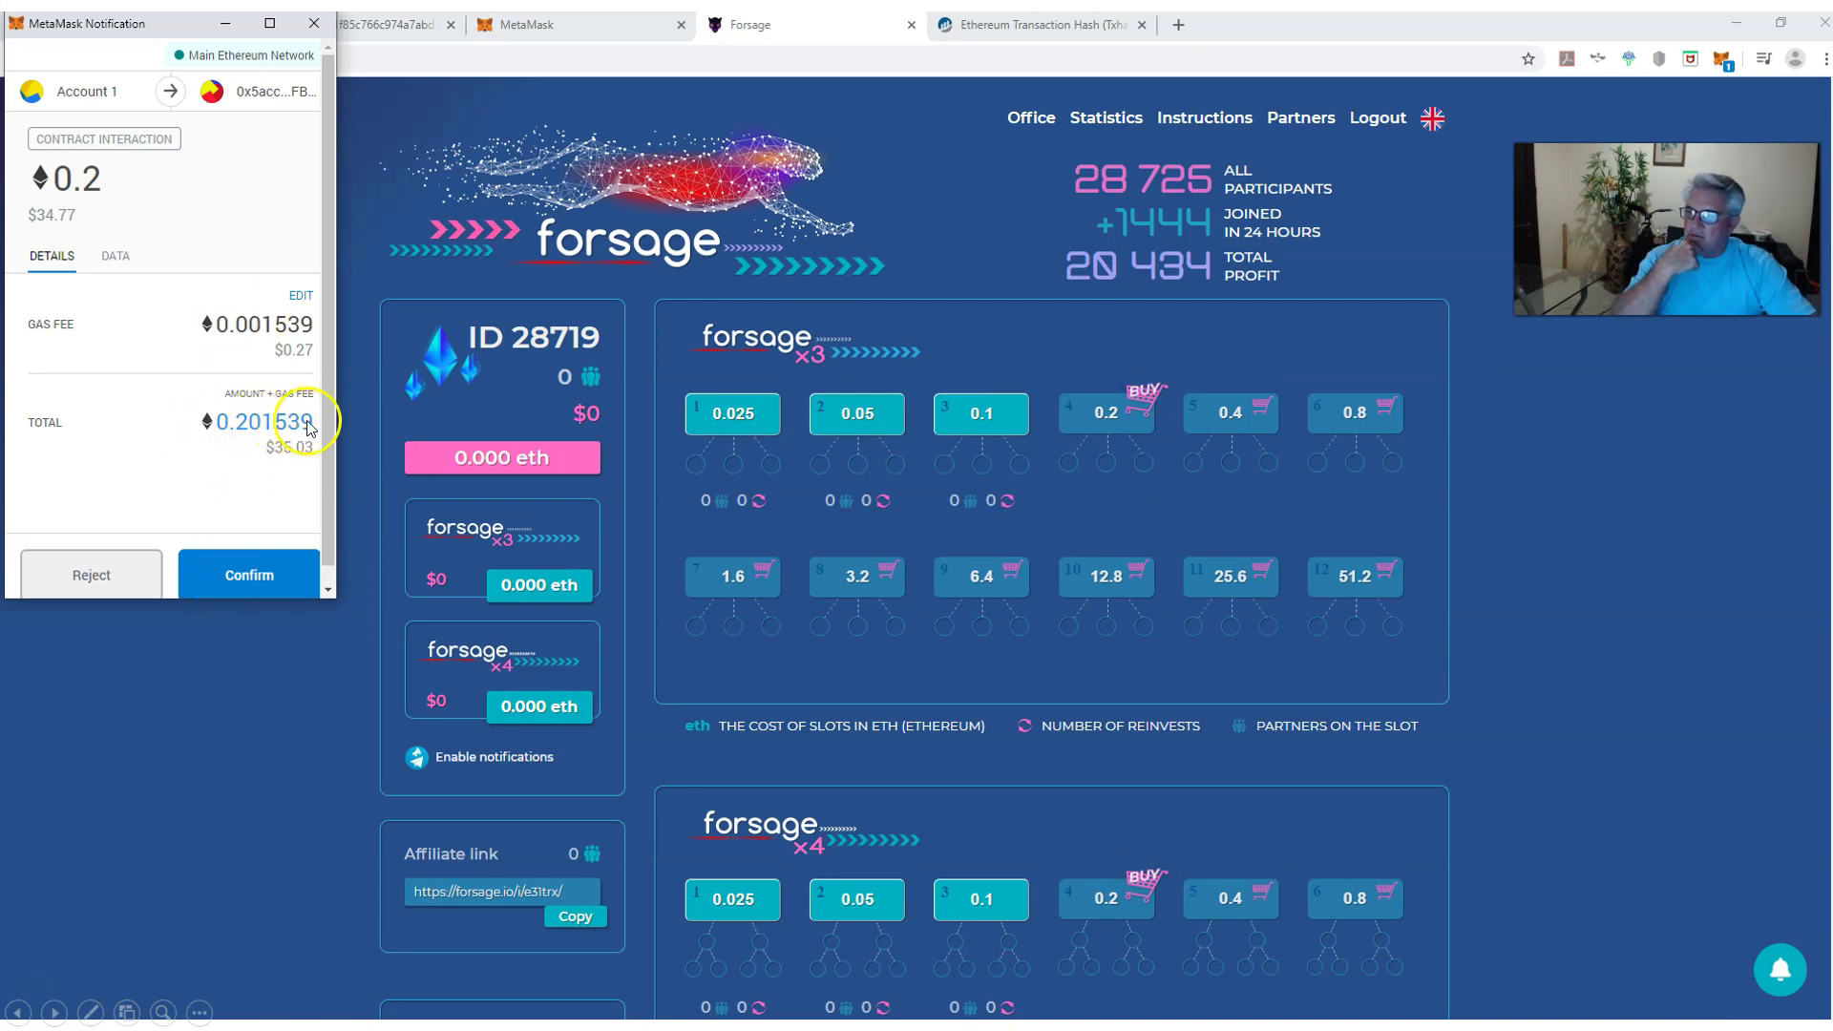
left_click(236, 576)
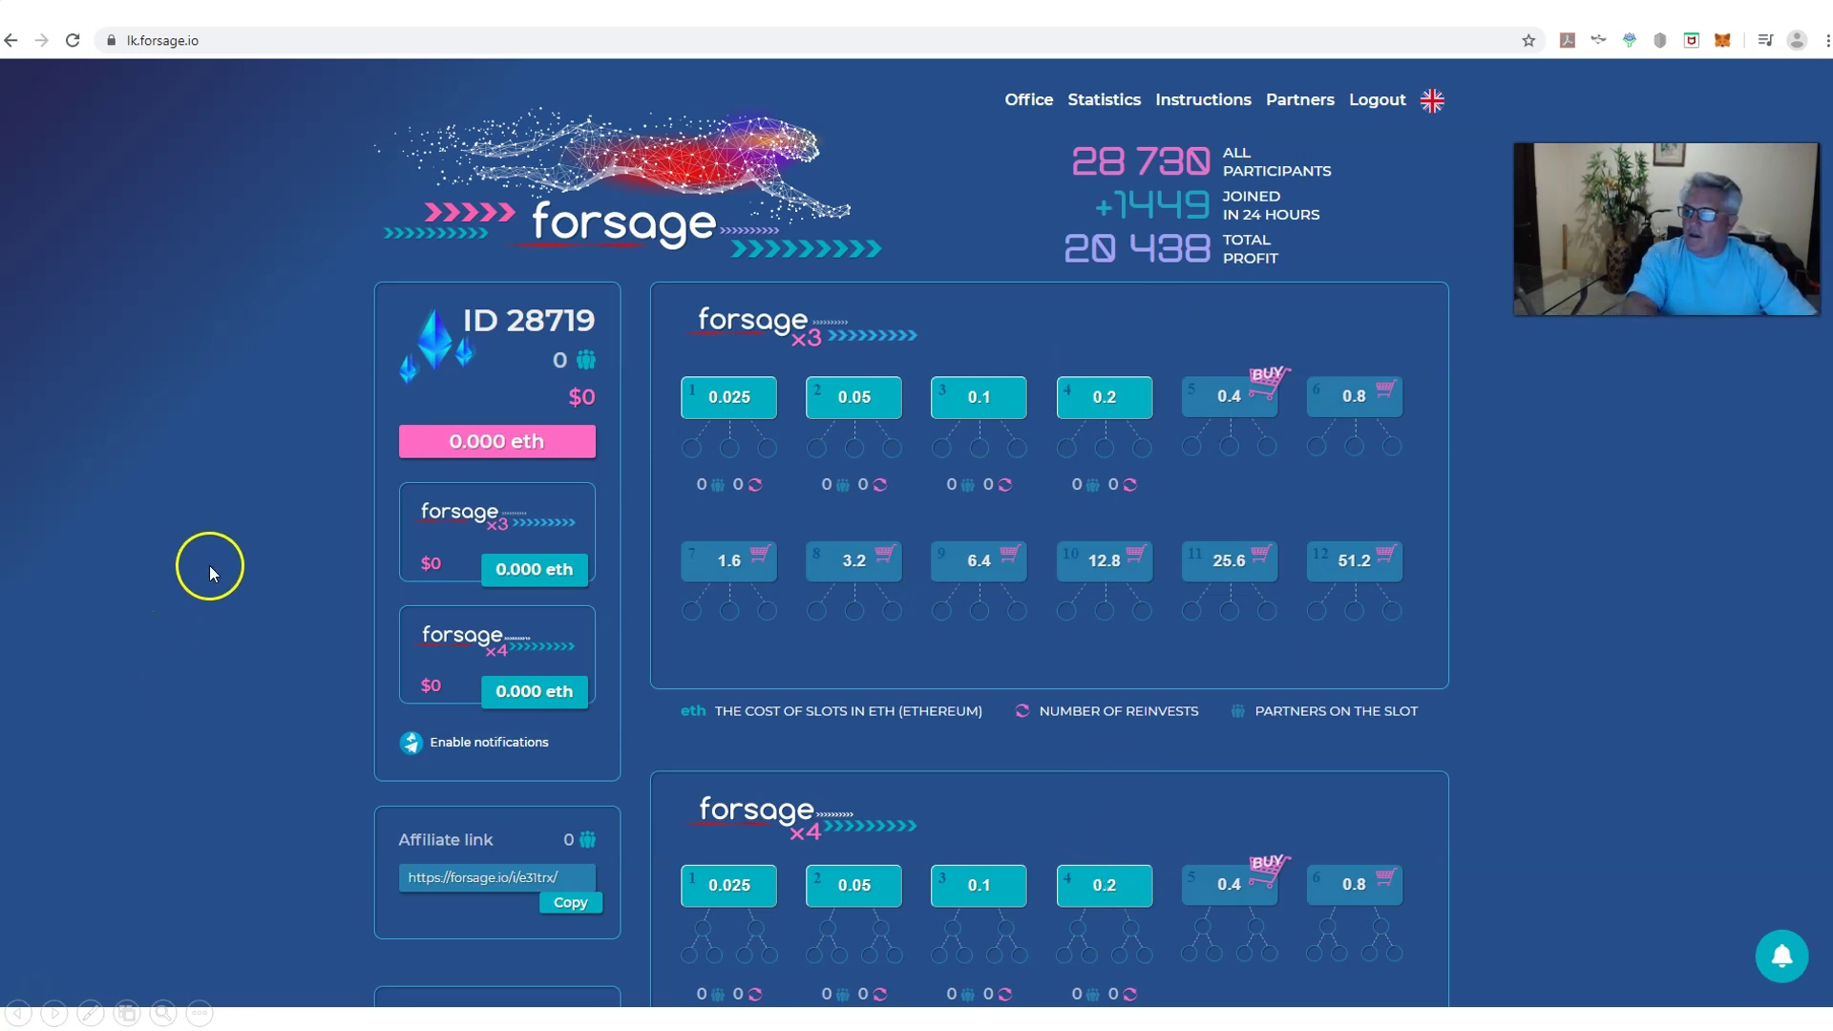
left_click(177, 446)
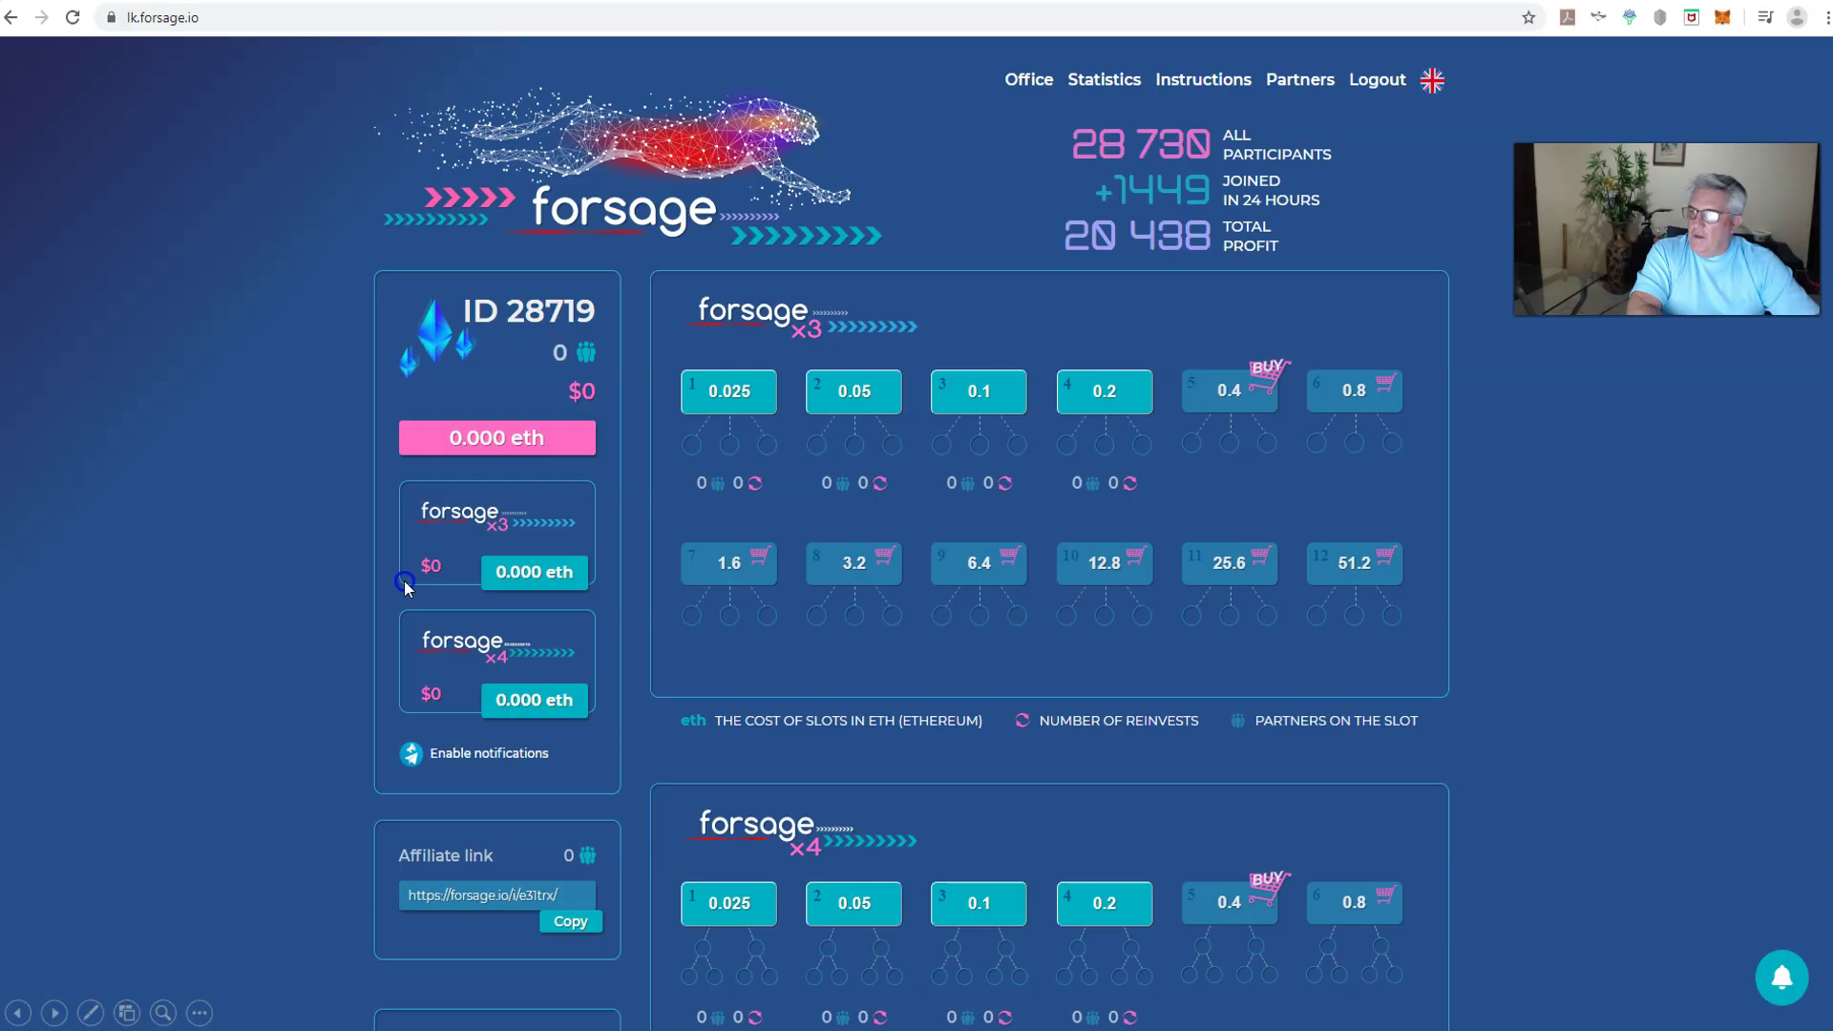
Return to the Forsage dashboard showing slots 0.025 to 0.2 ETH active on x3 and x4.
left_click(402, 579)
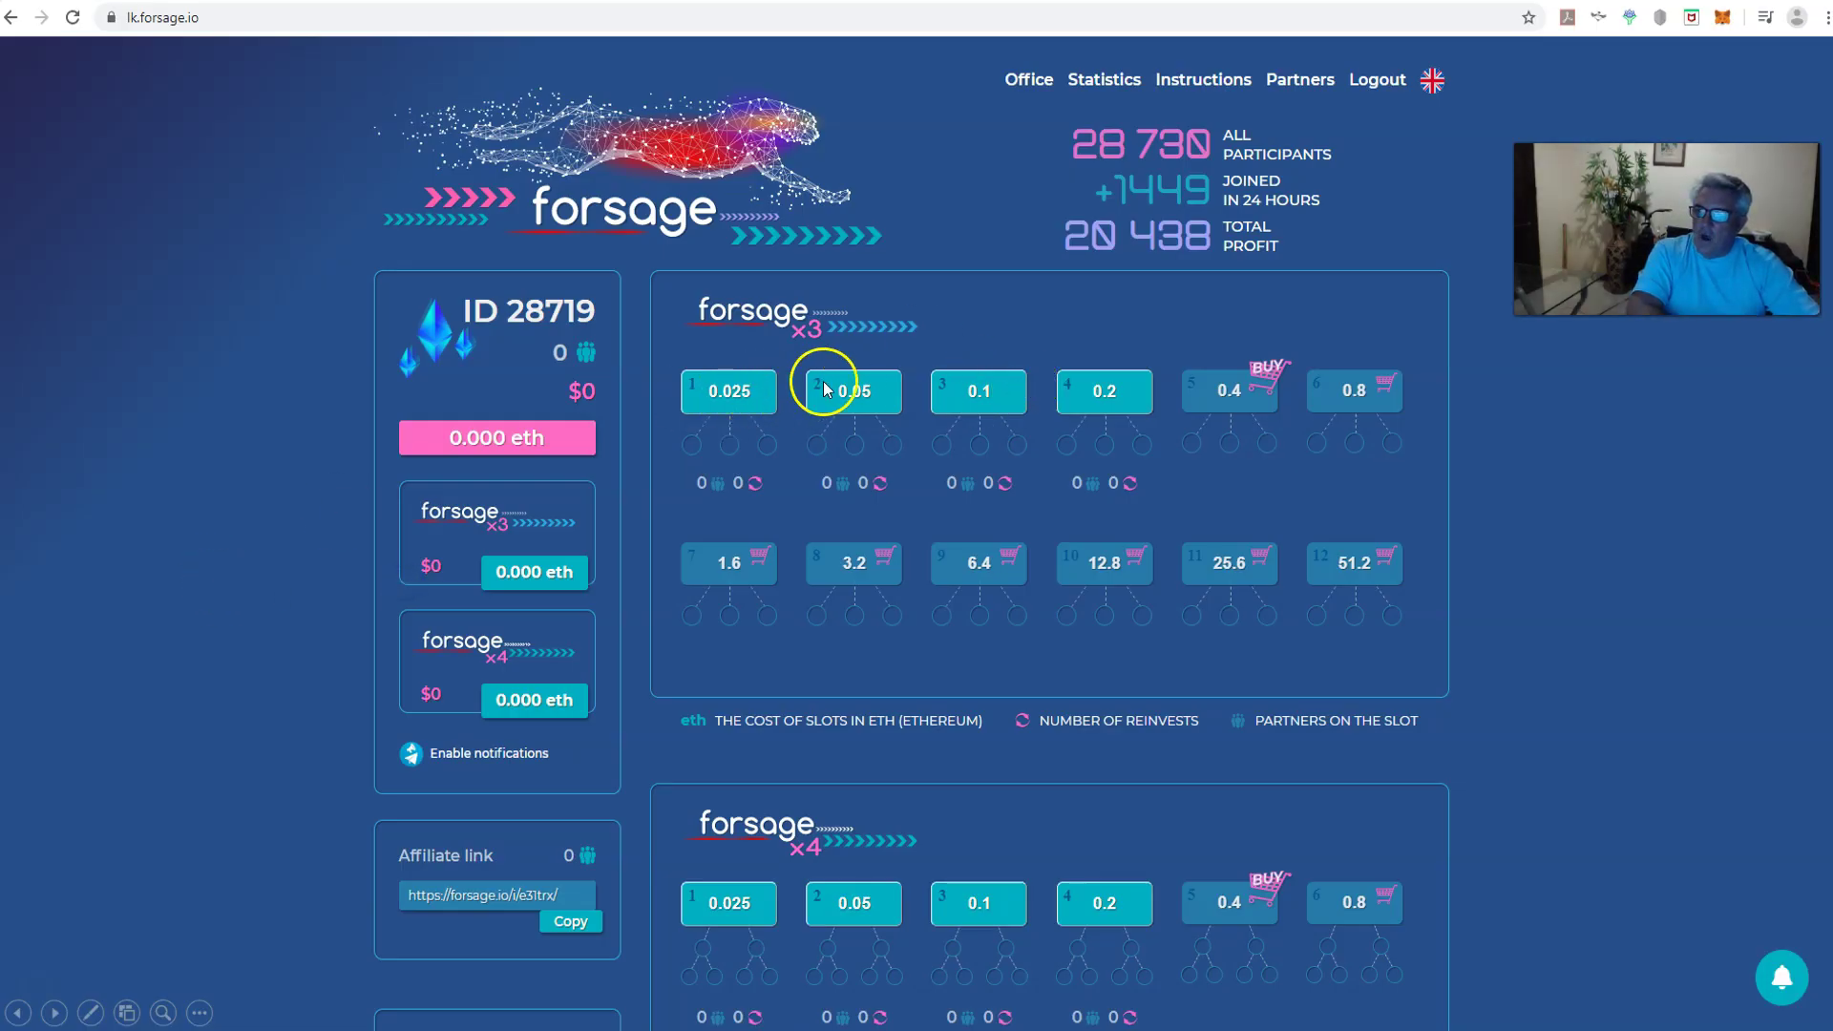